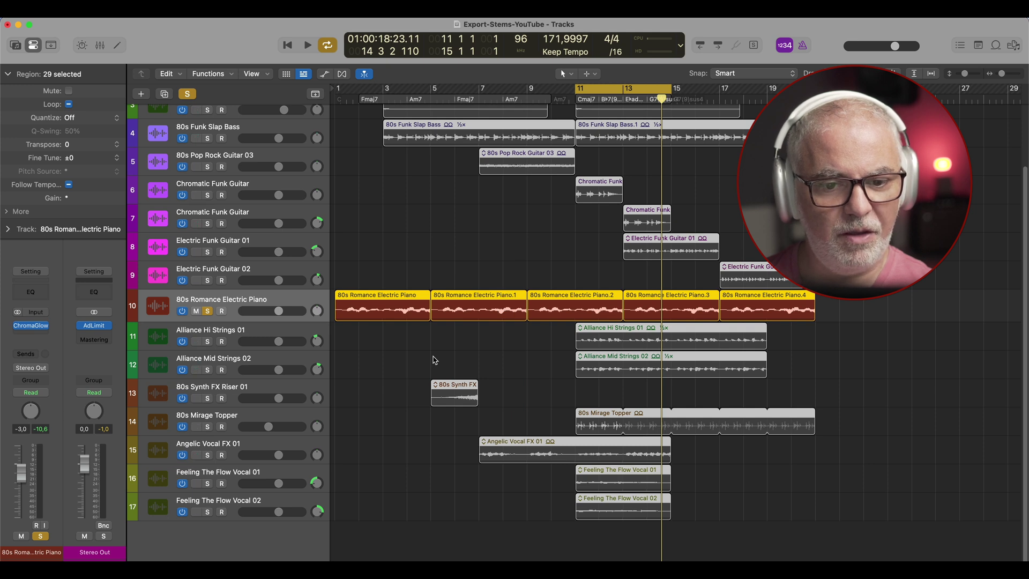
pyautogui.click(75, 9)
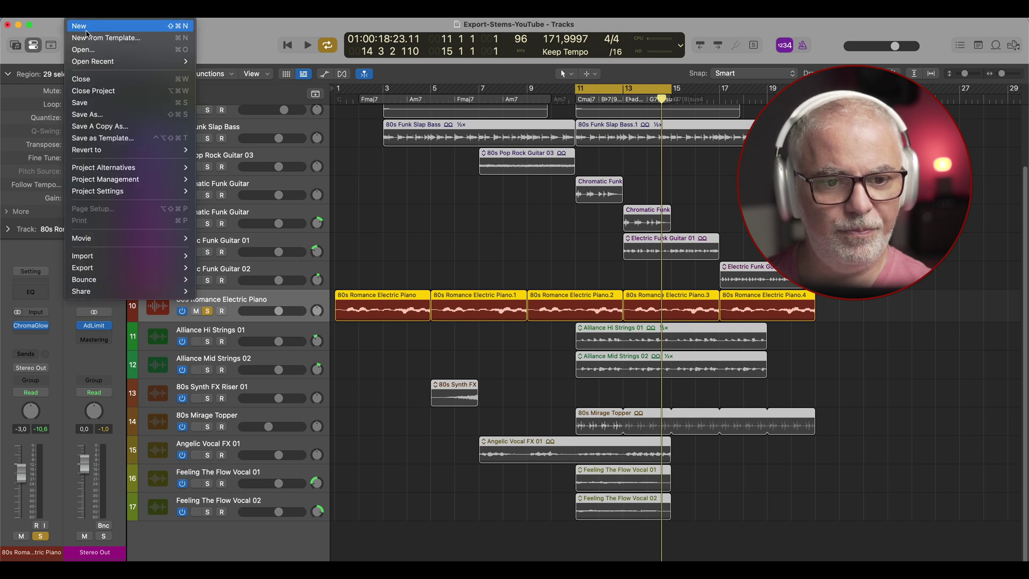
pyautogui.moveTo(112, 272)
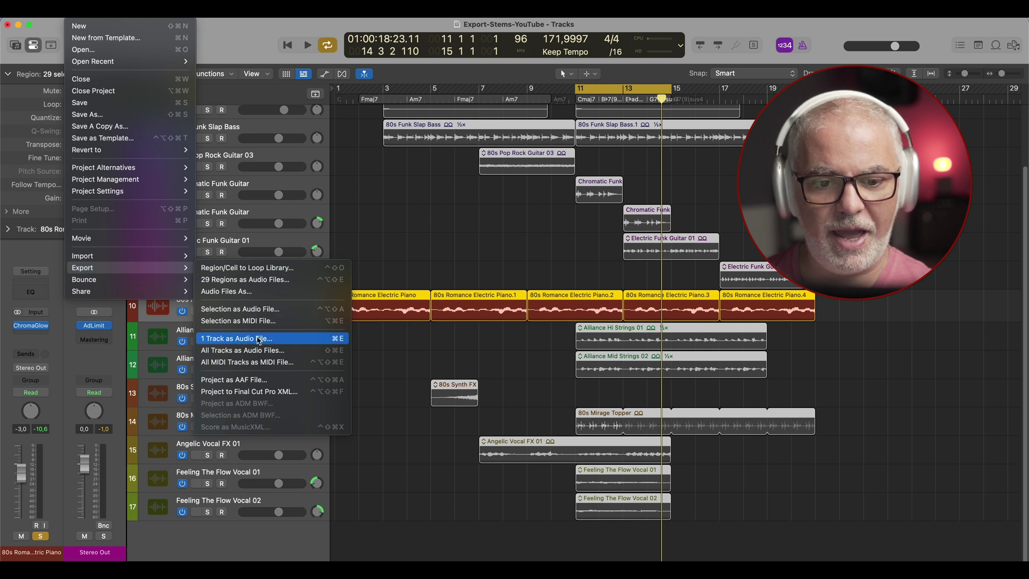
pyautogui.click(259, 339)
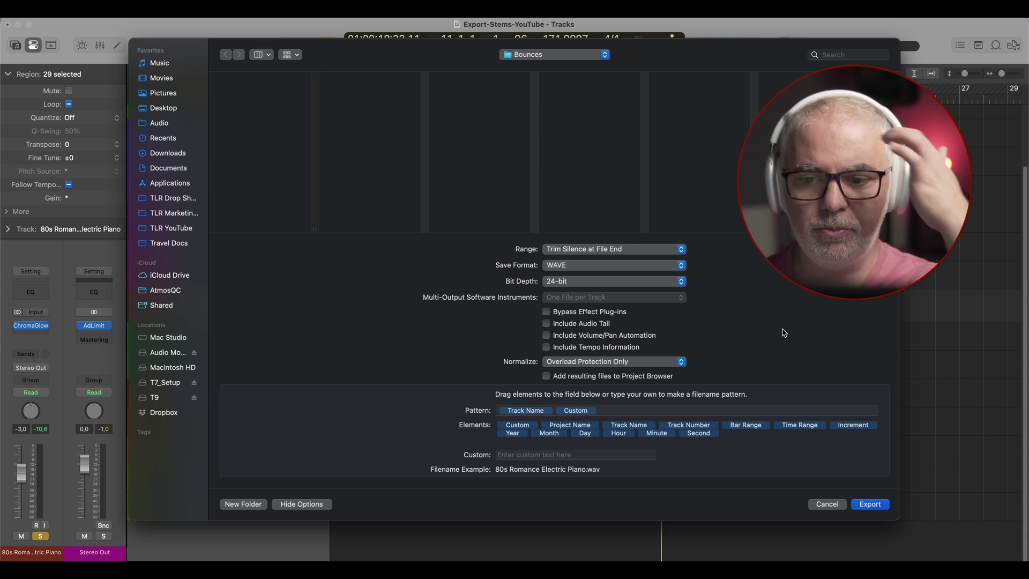
pyautogui.click(613, 255)
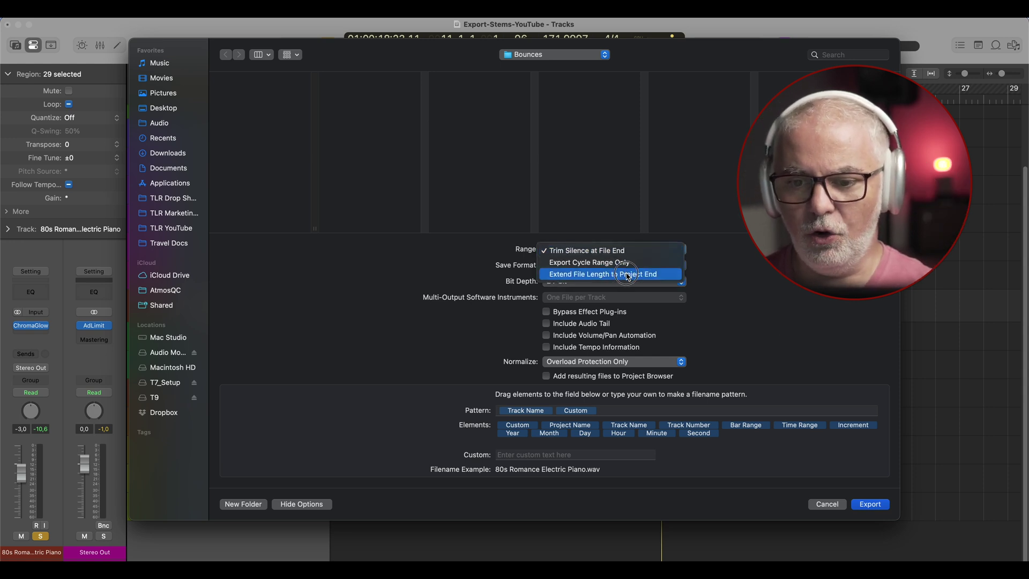
pyautogui.click(626, 275)
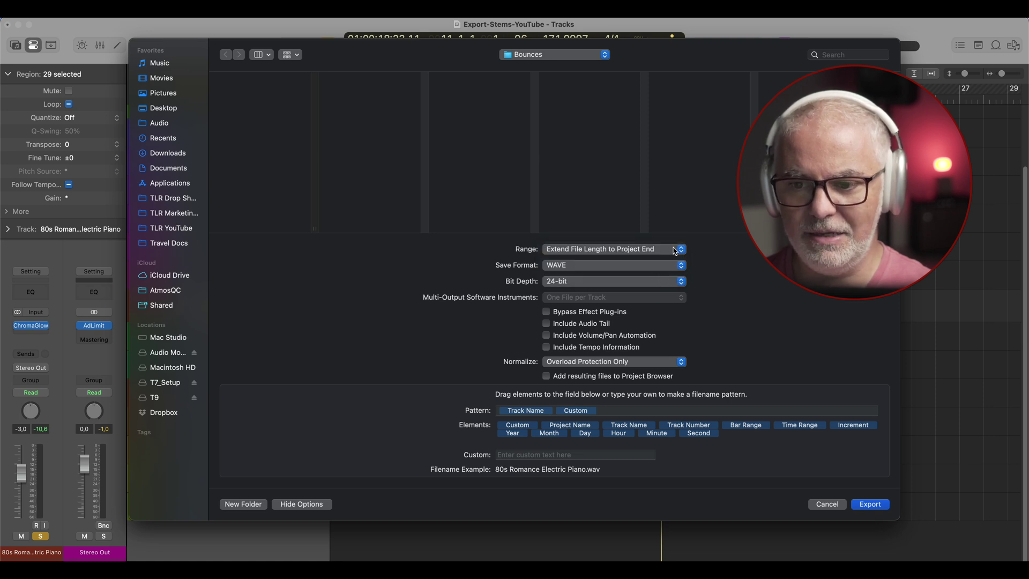
pyautogui.click(832, 504)
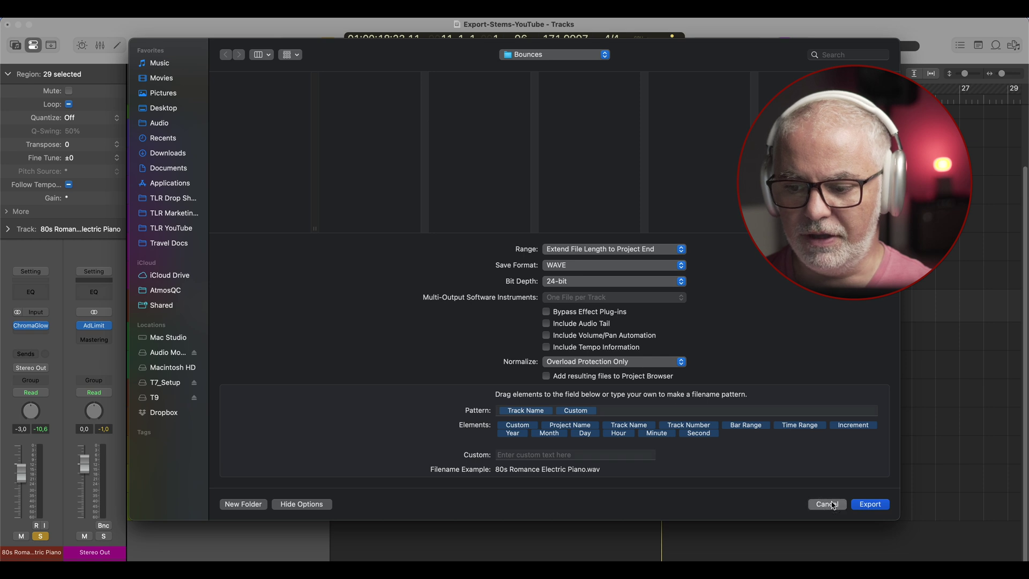
# Move the project end from bar 102 back to bar 21 4 1 1, just past the last regions.
pyautogui.hscroll(15, 675, 311)
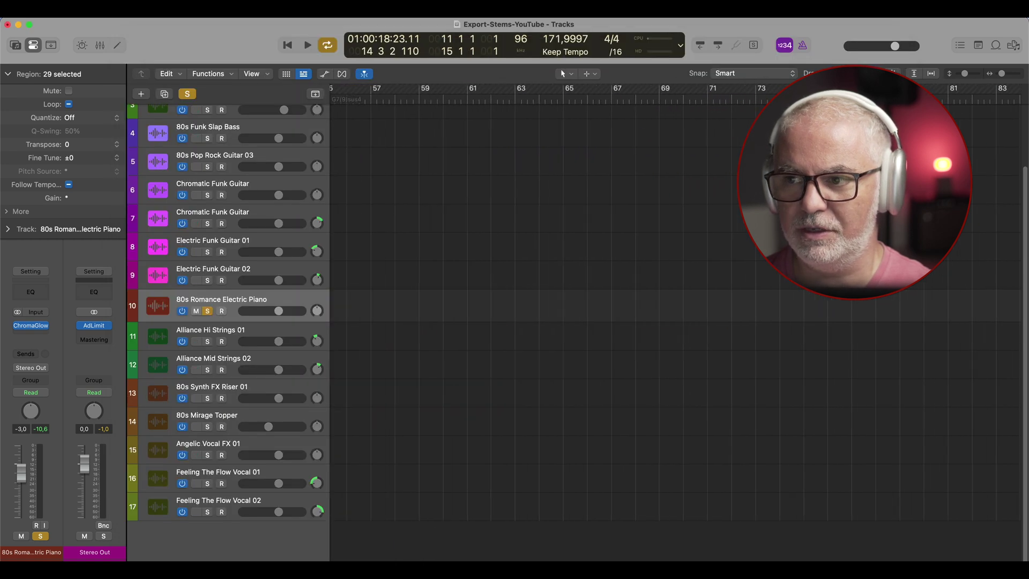
pyautogui.hscroll(5, 676, 311)
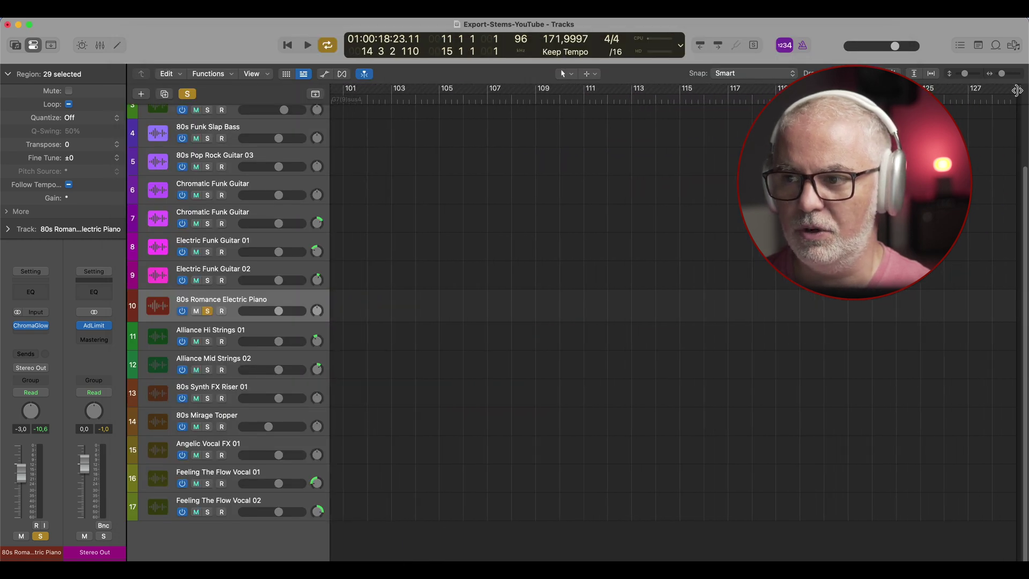
pyautogui.moveTo(1016, 90); pyautogui.dragTo(357, 145)
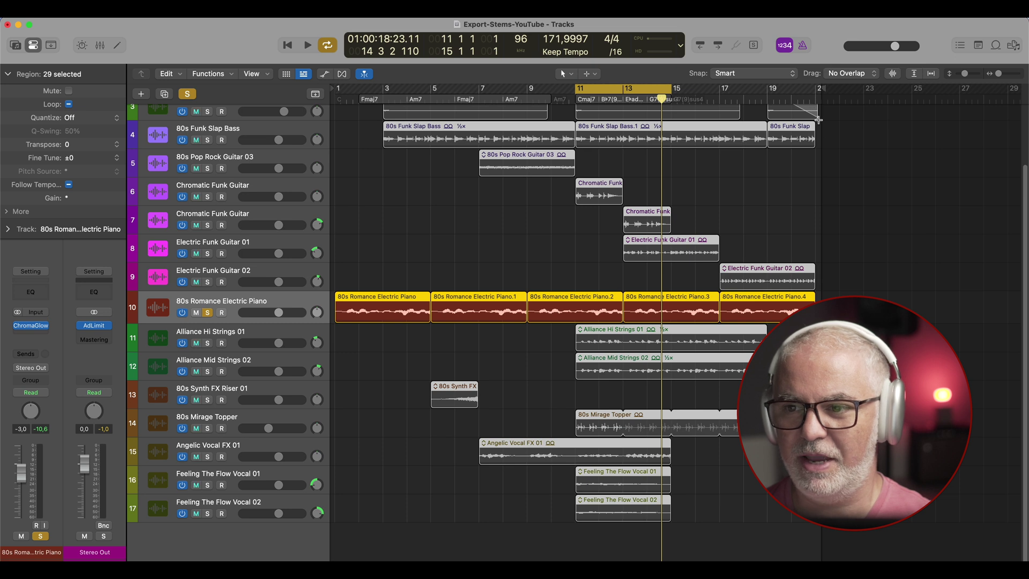
pyautogui.moveTo(823, 99); pyautogui.dragTo(841, 89)
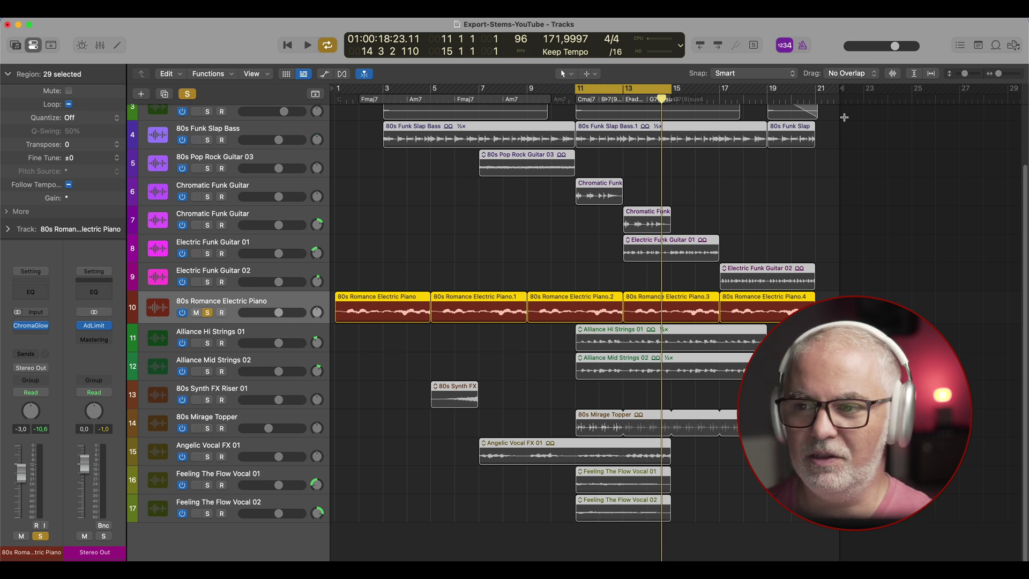
# Open the 1 Track as Audio File export dialog for the electric piano track.
pyautogui.press('z')
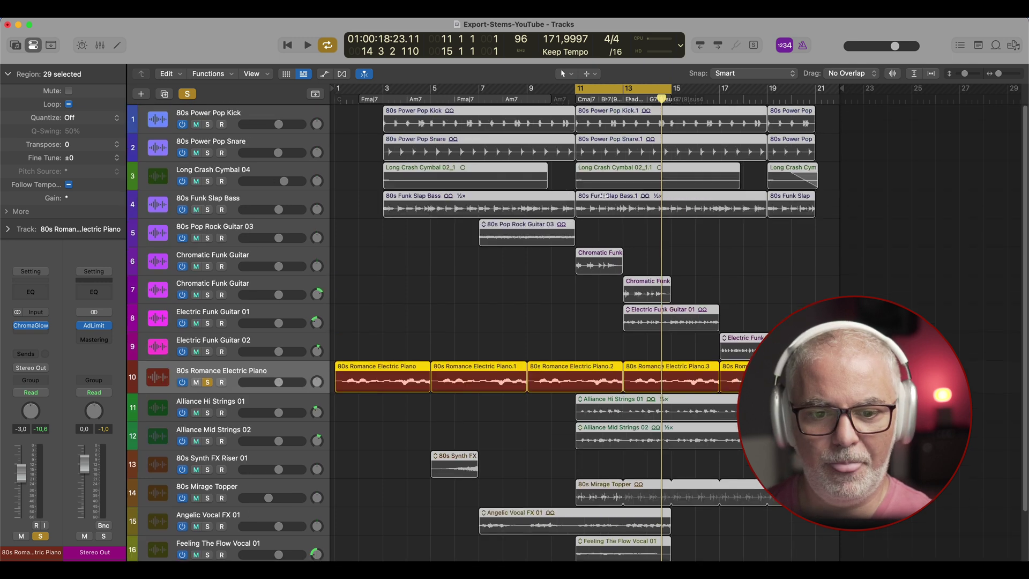
pyautogui.press('z')
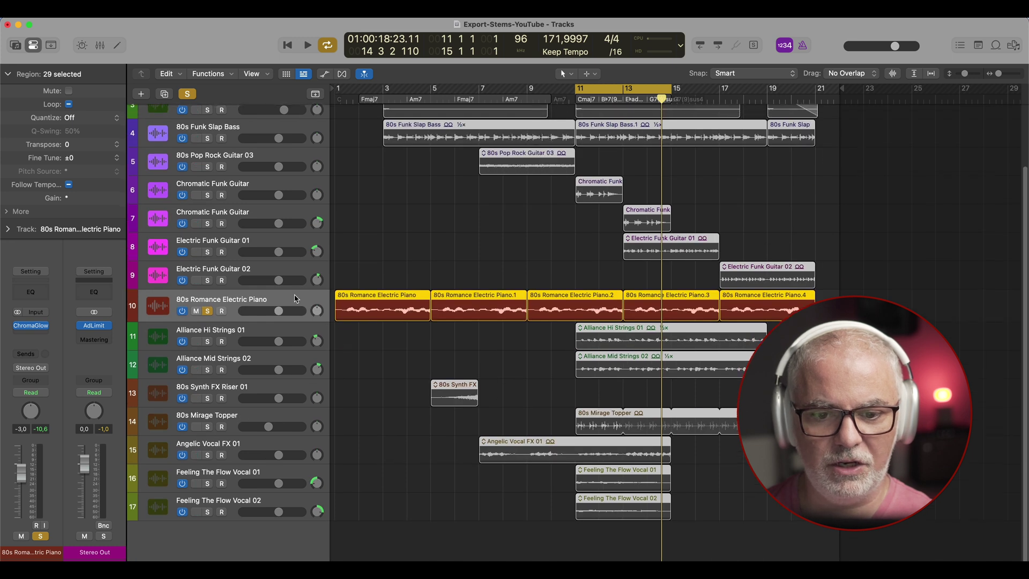
pyautogui.click(78, 9)
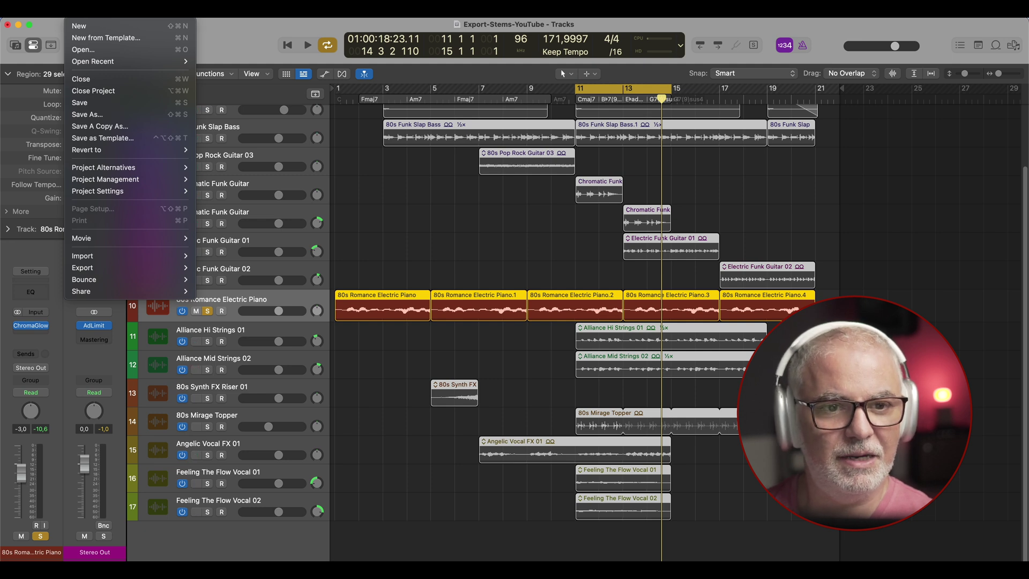
pyautogui.moveTo(94, 267)
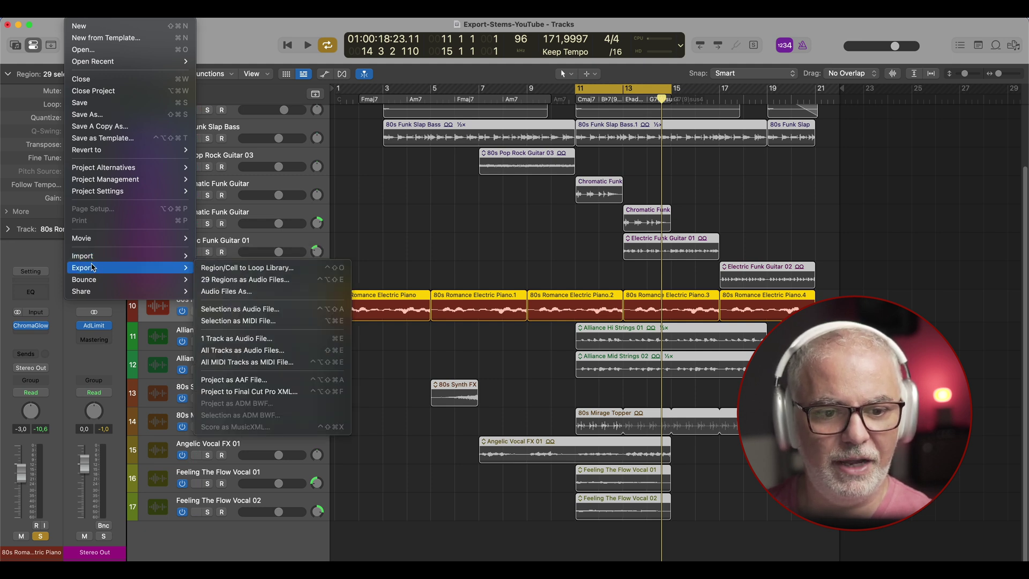
pyautogui.click(237, 338)
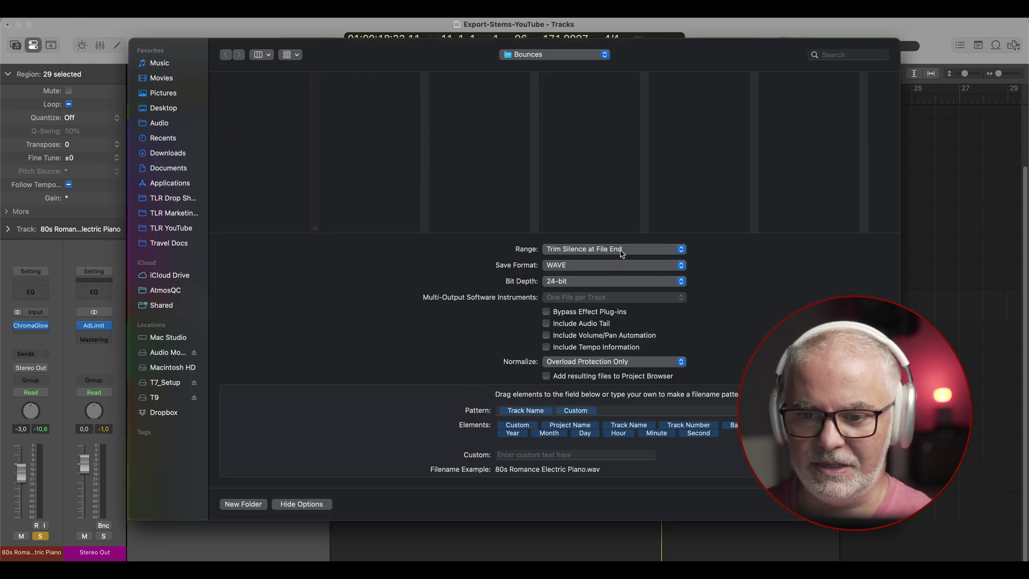
# Include the audio tail, leave out effects bypass and volume/pan automation, and set Normalize to Off.
pyautogui.click(546, 323)
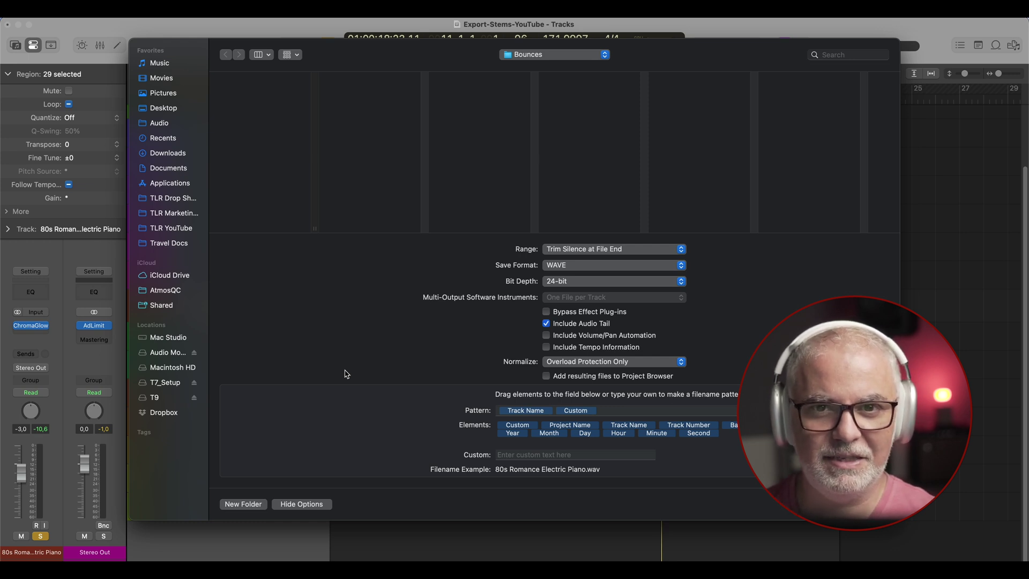
pyautogui.click(546, 312)
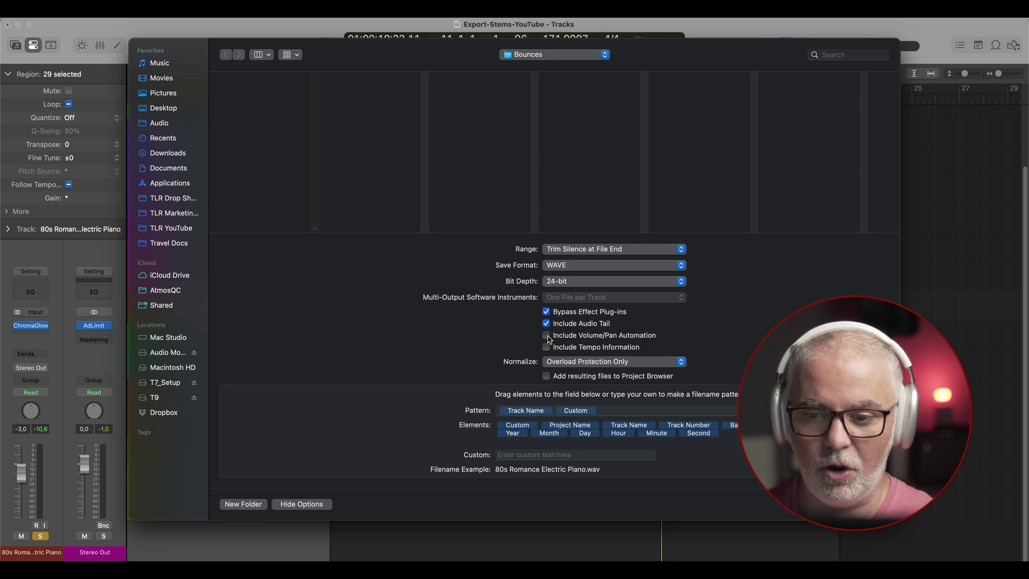
pyautogui.click(547, 336)
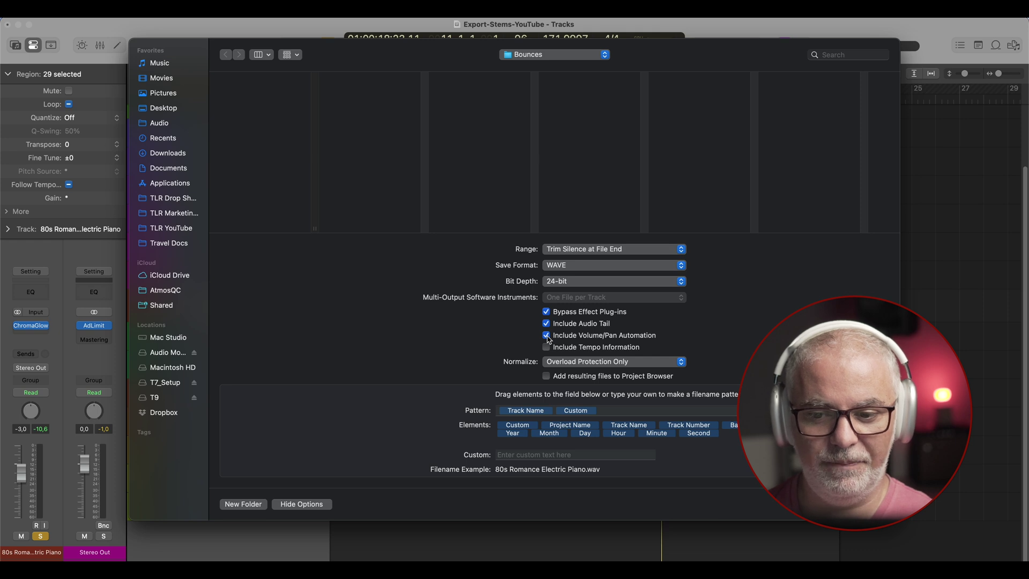
pyautogui.click(547, 336)
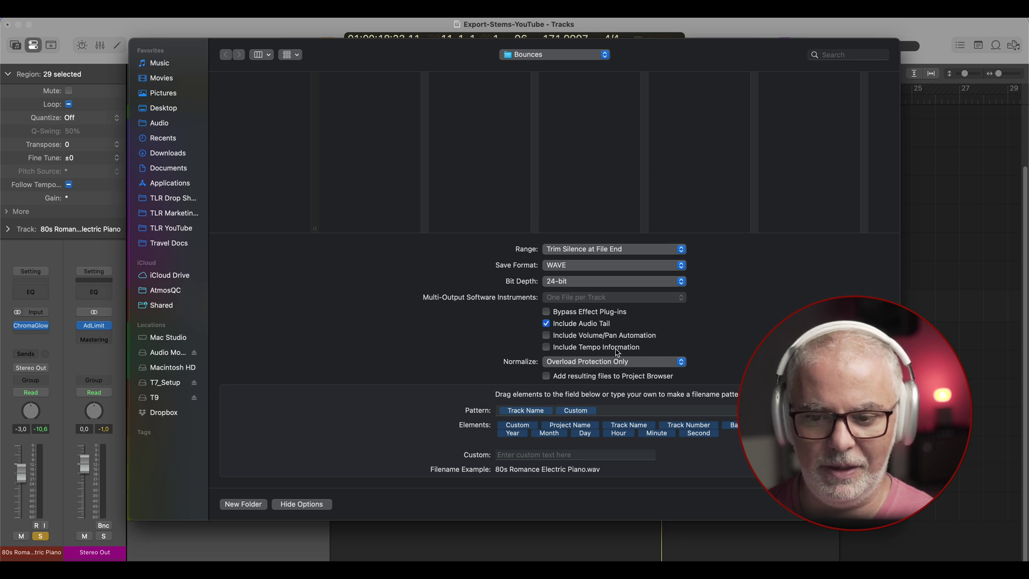
pyautogui.click(599, 363)
pyautogui.click(595, 349)
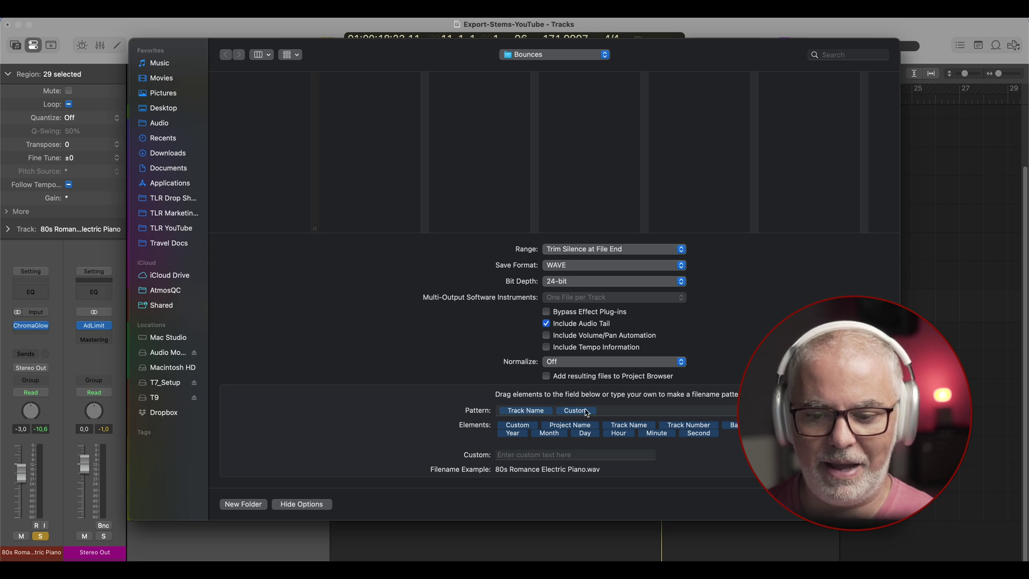
# Add the suffix -for-Atmos to the filename and export the electric piano track.
pyautogui.click(507, 455)
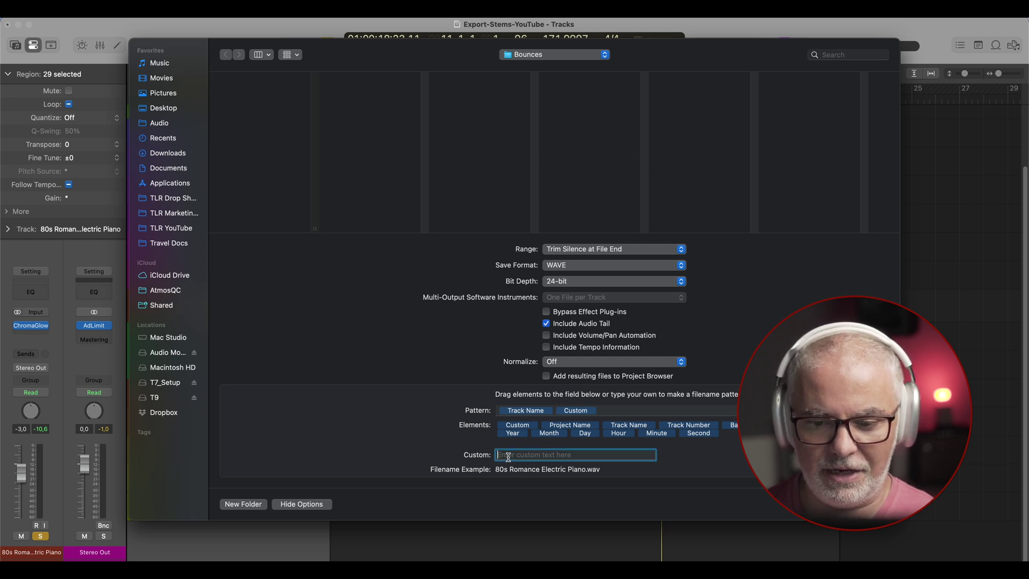
pyautogui.write('-for')
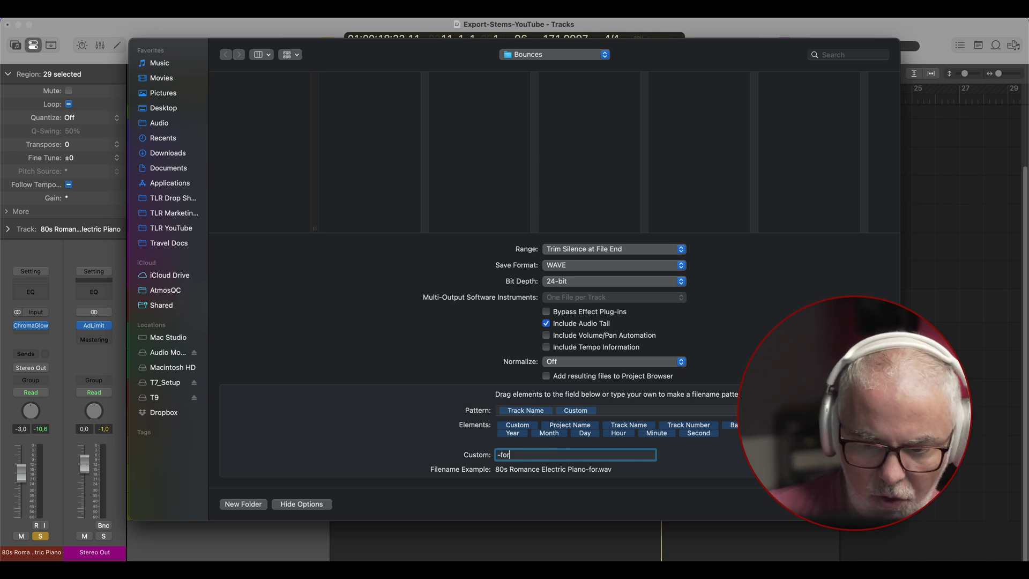
pyautogui.write('-Atmos')
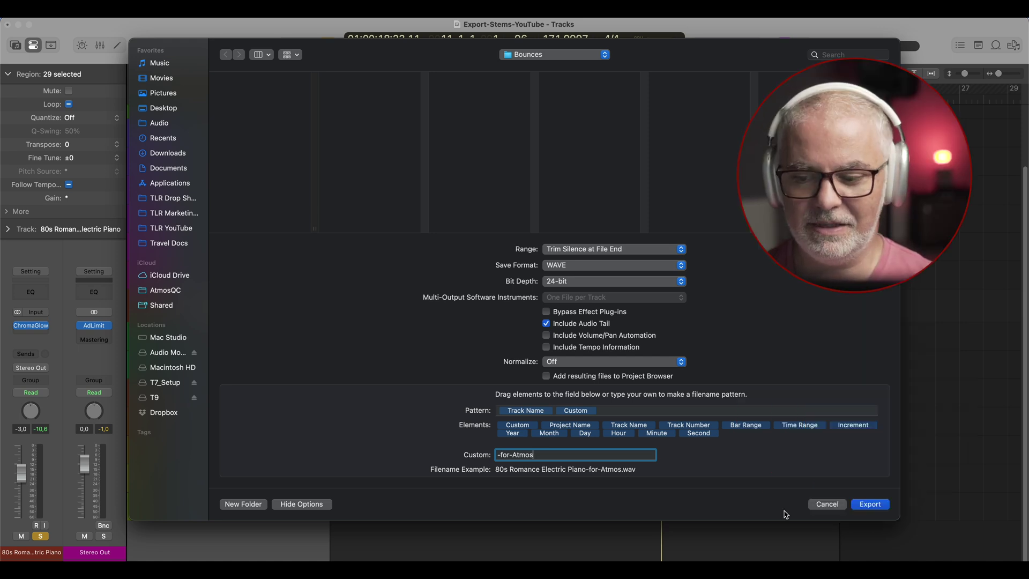
pyautogui.click(883, 507)
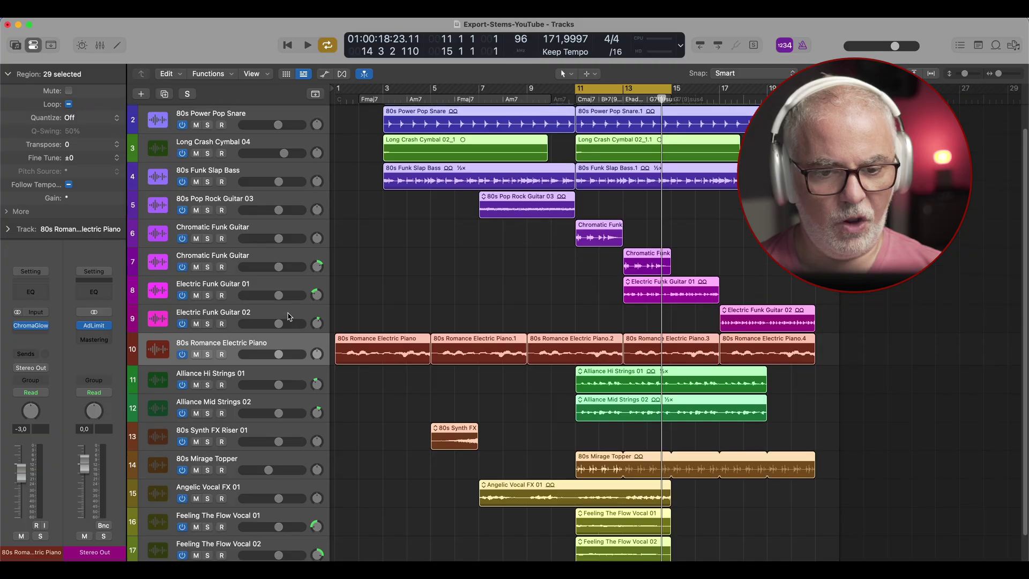
# Select the 80s Power Pop Snare track, check that its B129 send feeds Aux 1, and bring up File > Export.
pyautogui.scroll(2, 315, 259)
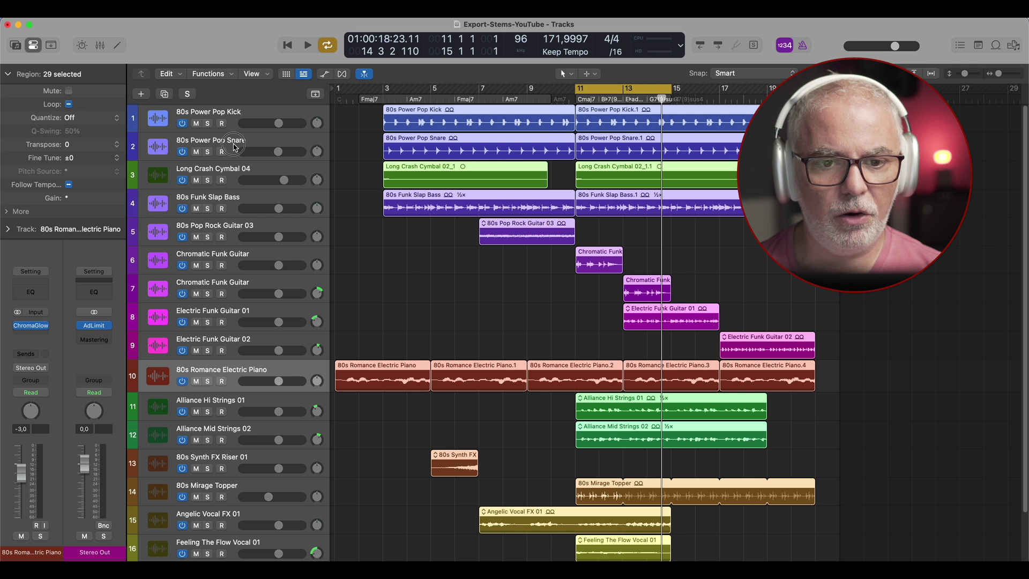
pyautogui.click(234, 146)
pyautogui.moveTo(34, 325)
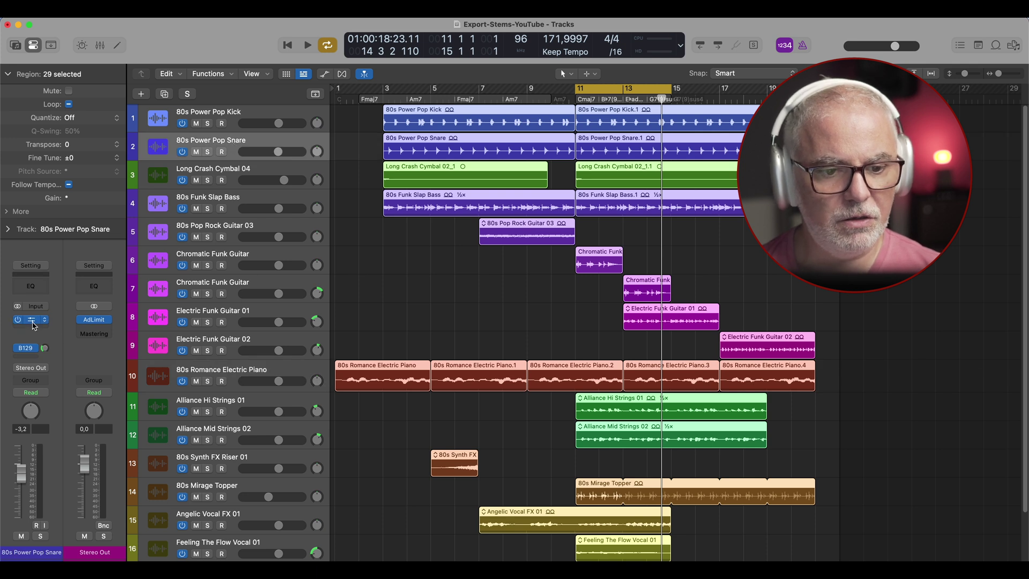
pyautogui.moveTo(30, 349)
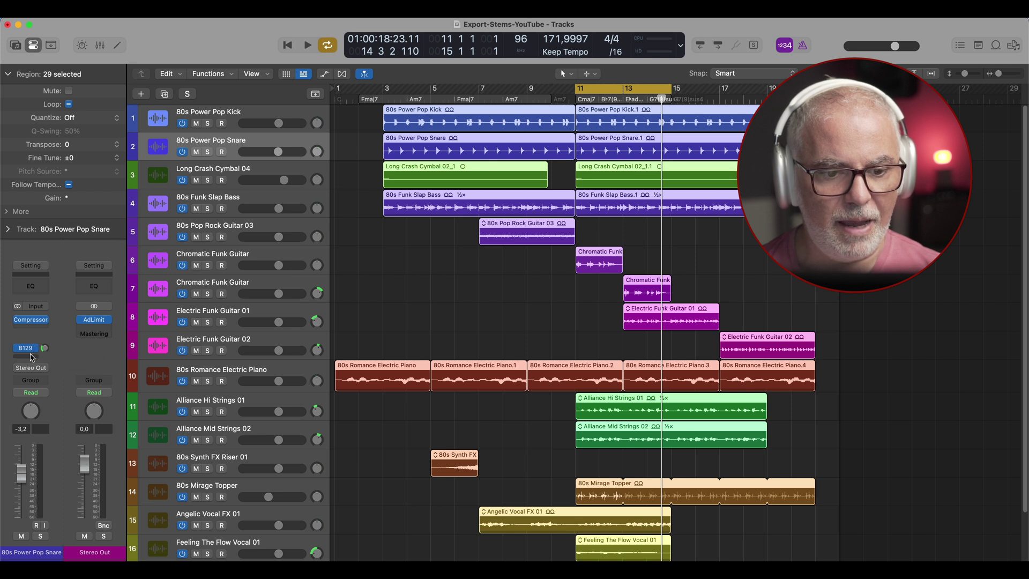
pyautogui.click(31, 351)
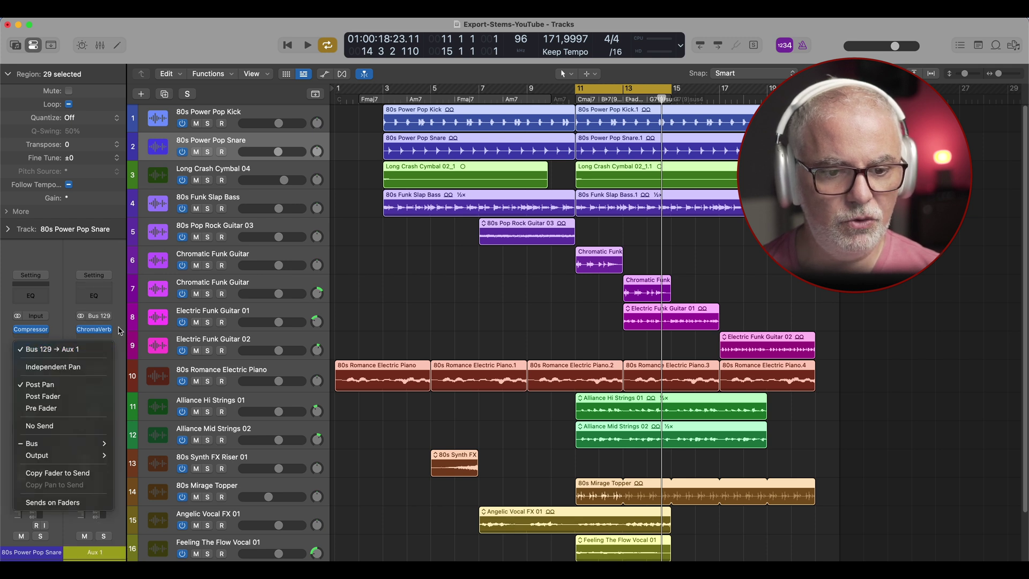
pyautogui.click(122, 331)
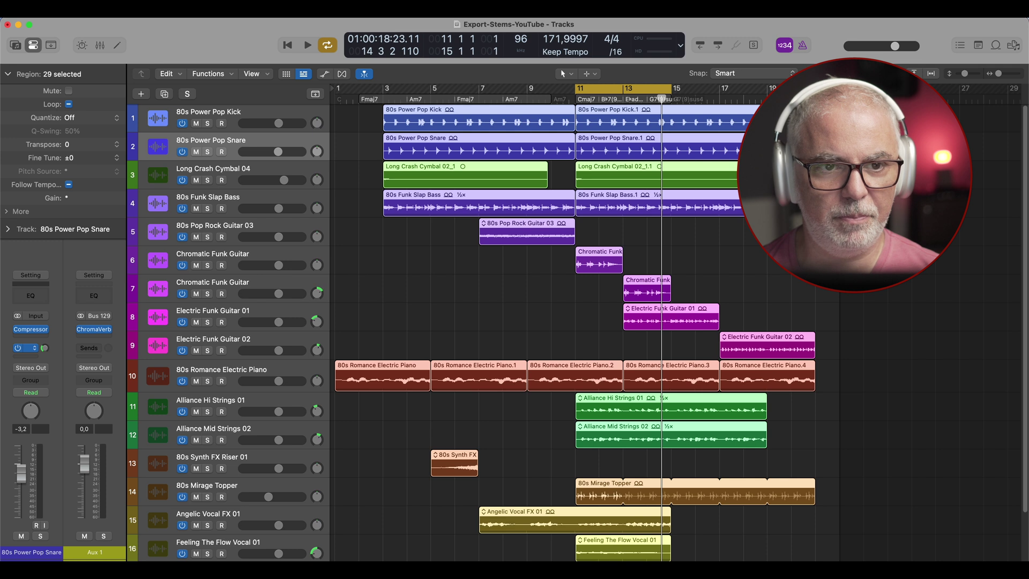
pyautogui.click(80, 11)
pyautogui.moveTo(111, 267)
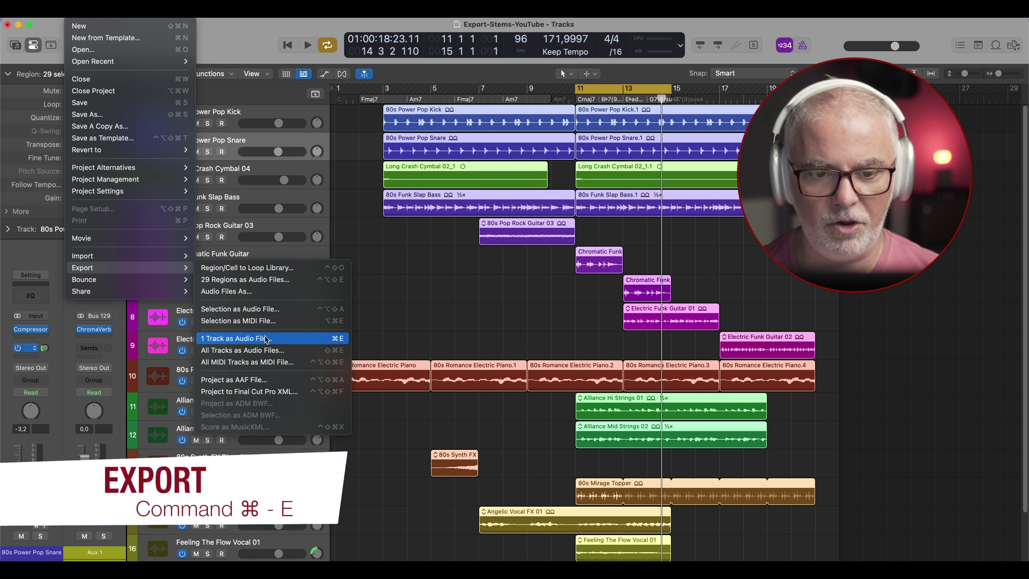
# Solo the 80s Power Pop Snare track and its Aux 1 reverb return.
pyautogui.click(258, 340)
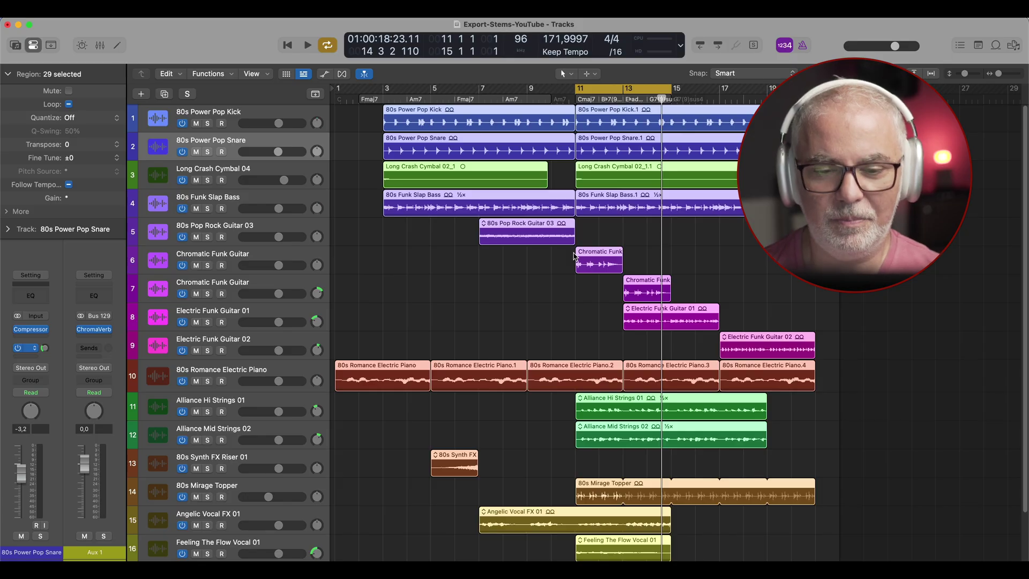
pyautogui.click(207, 152)
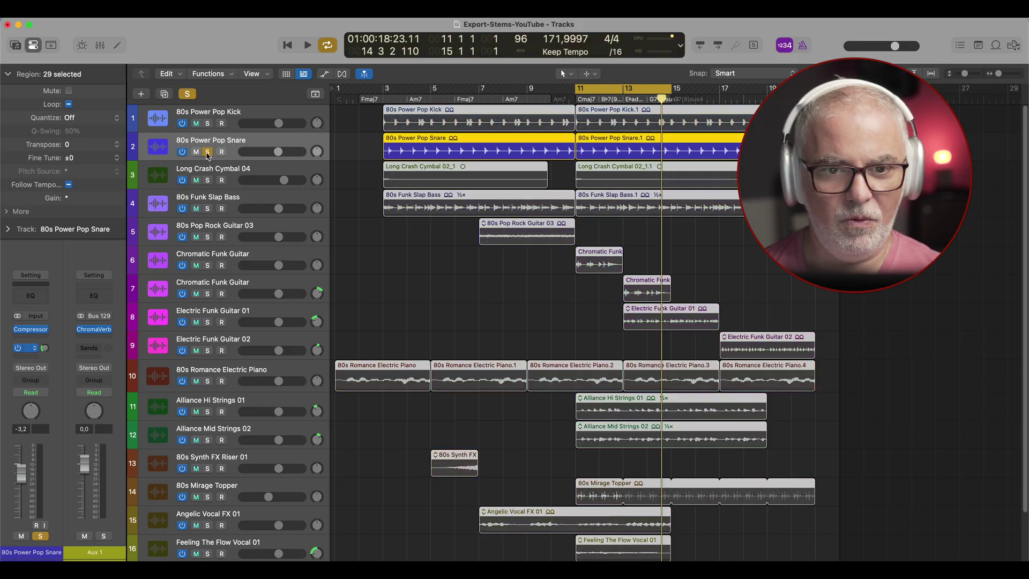
pyautogui.click(104, 537)
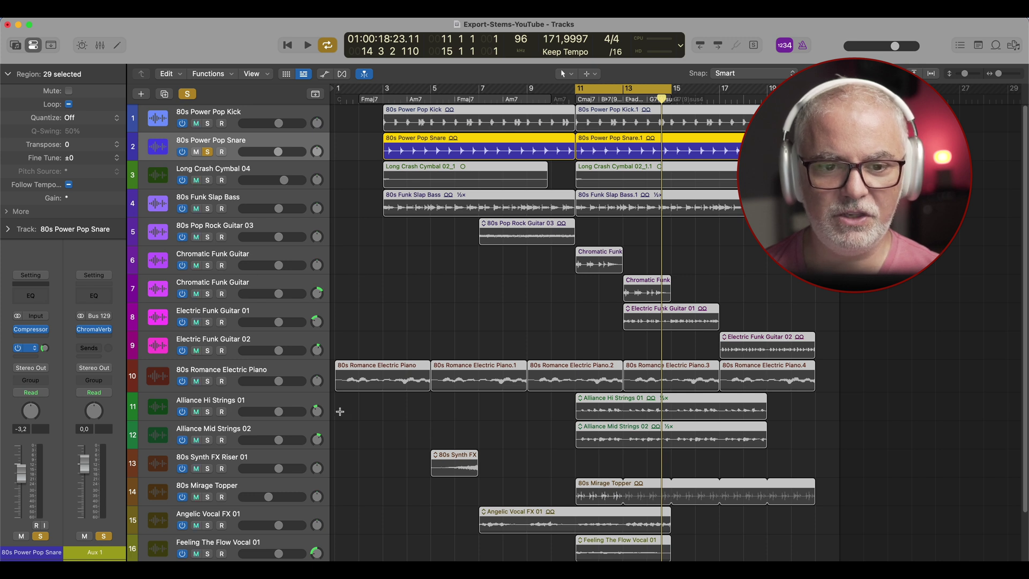
# Set up a Stereo Out bounce with the filename Snare-w-Verb.
pyautogui.press('Down')
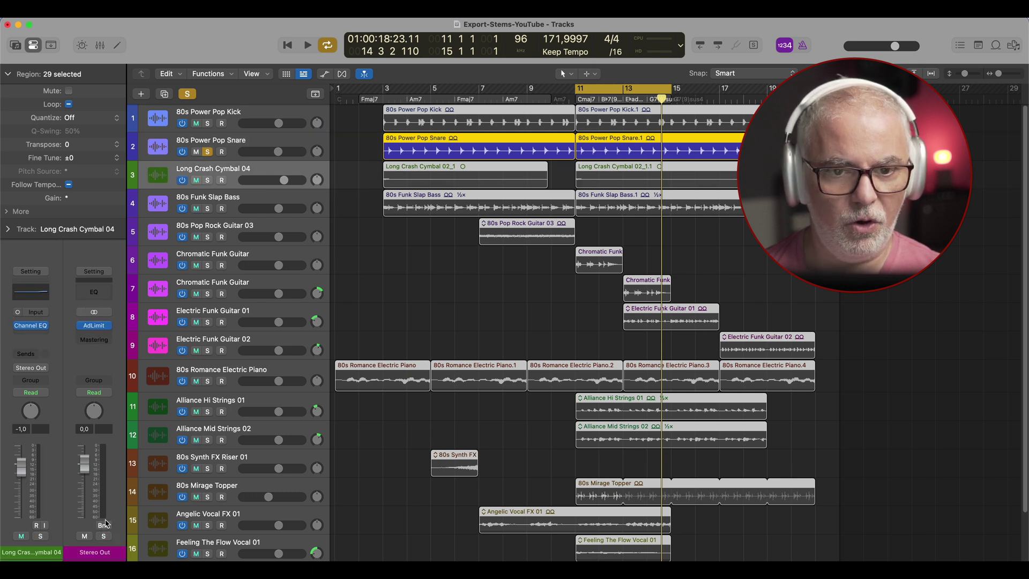
pyautogui.click(104, 526)
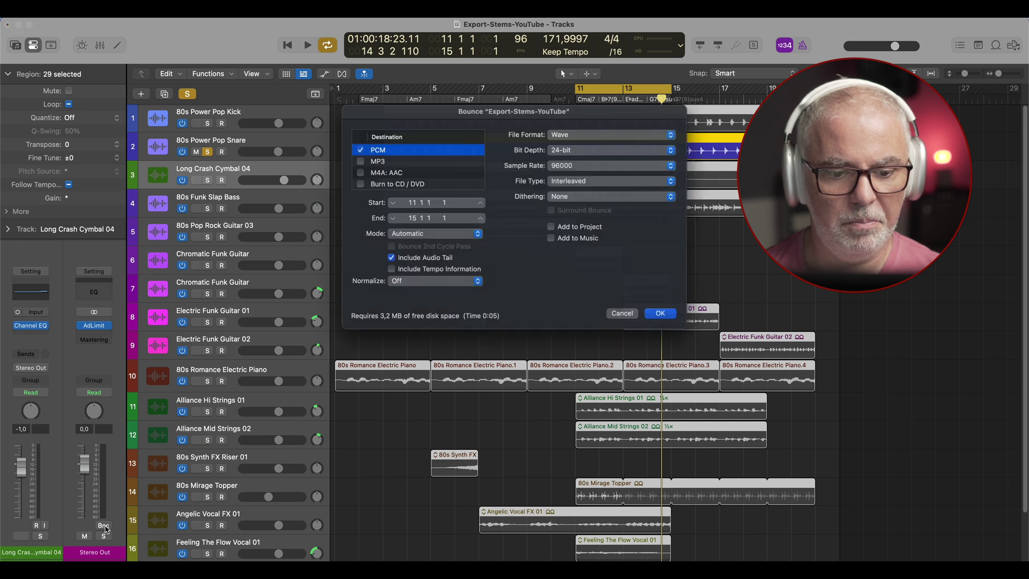
pyautogui.press('Return')
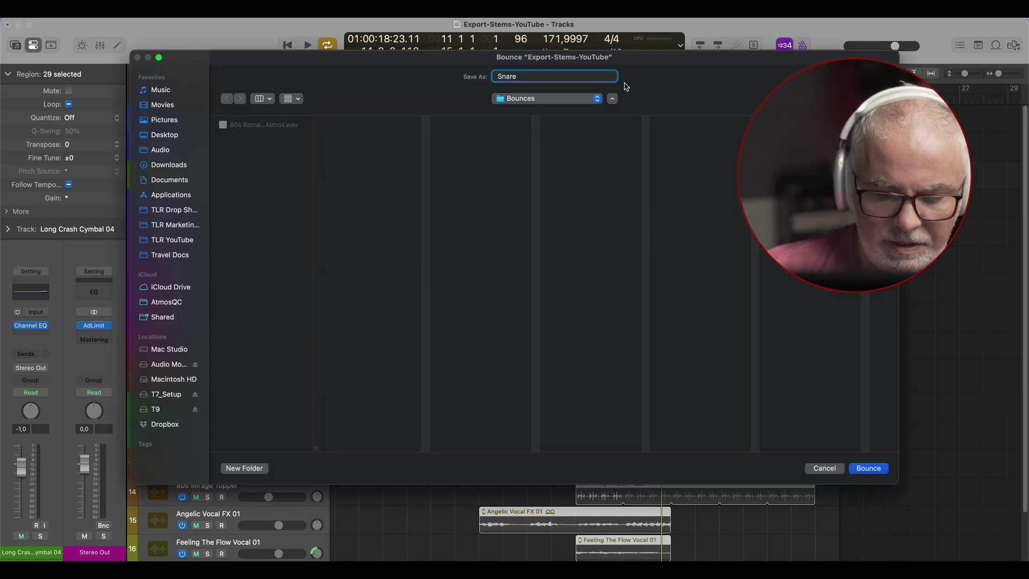
pyautogui.write('Snare-w-Verb')
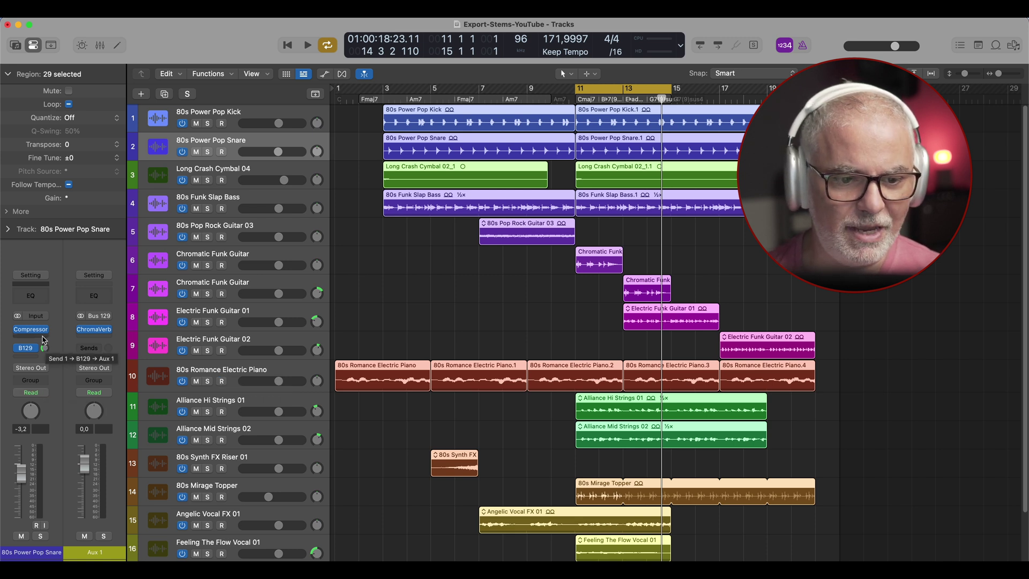
pyautogui.click(45, 339)
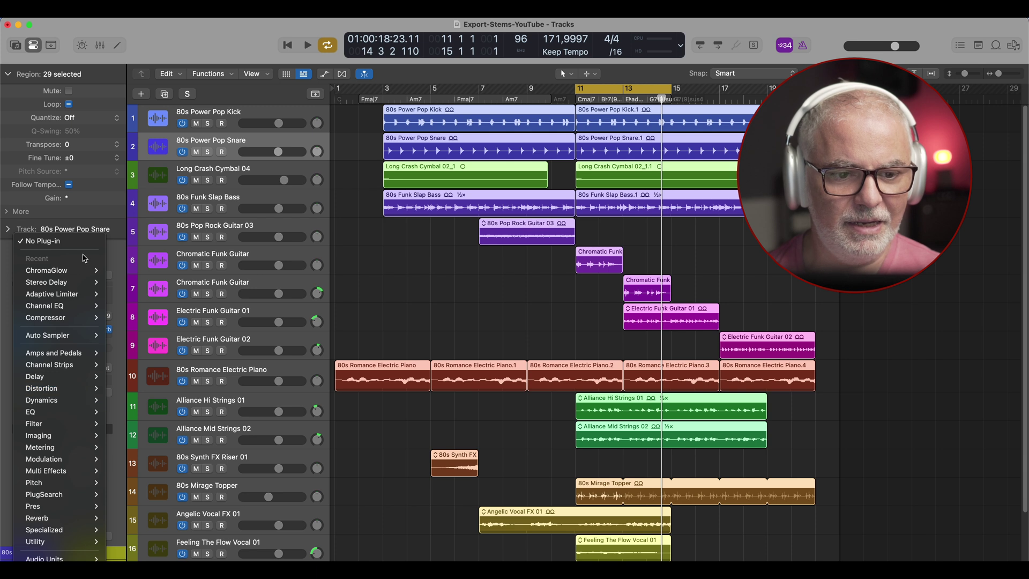
pyautogui.click(73, 276)
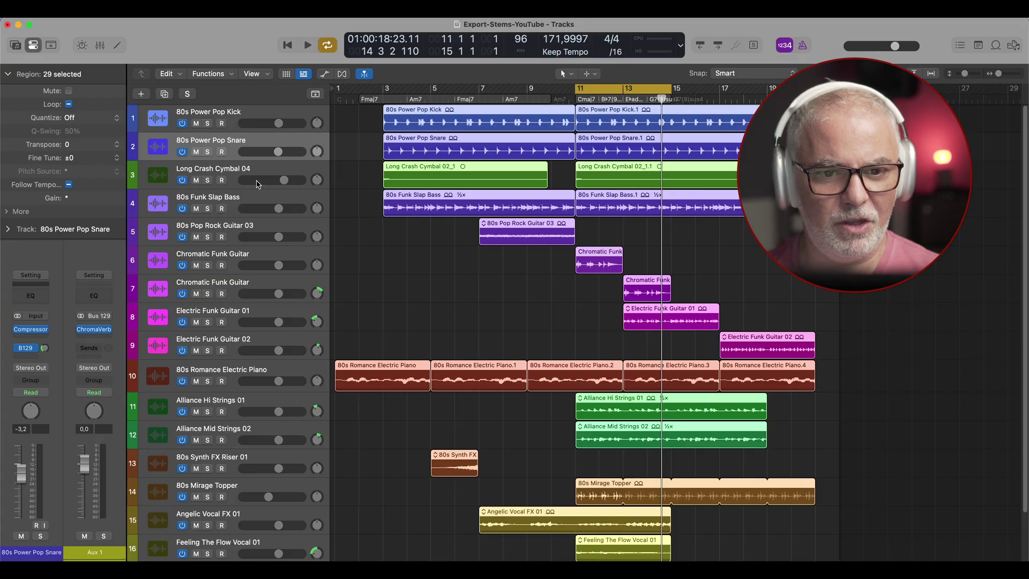
# In the Mixer, create a track for the Aux 1 channel so it appears as track 3.
pyautogui.press('x')
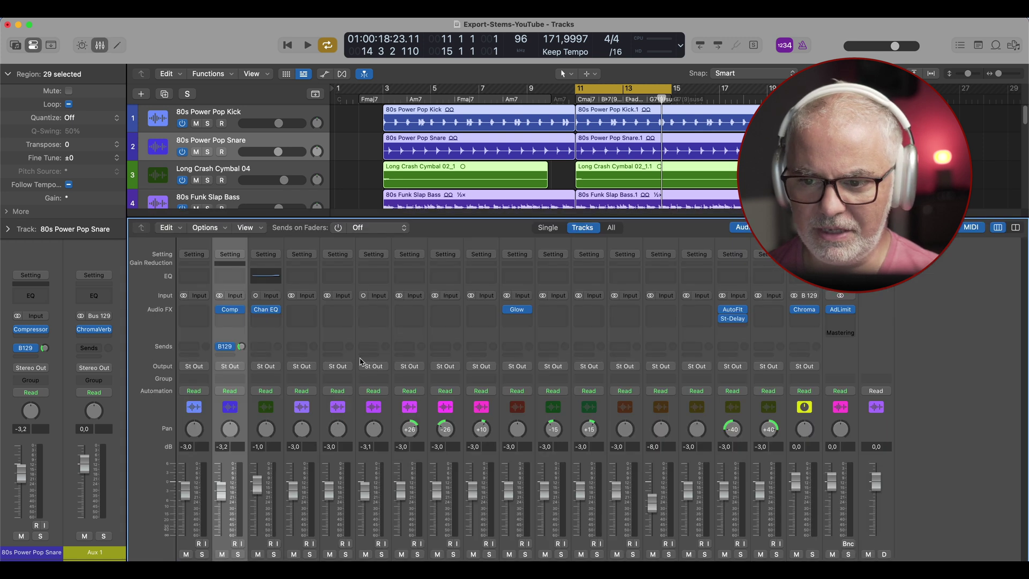
pyautogui.click(796, 483)
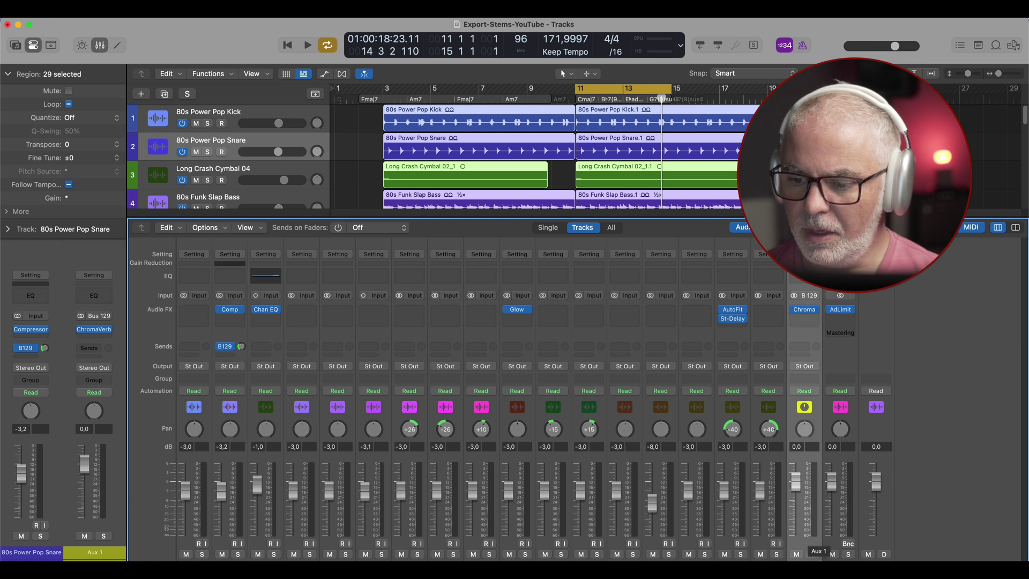
pyautogui.rightClick(810, 453)
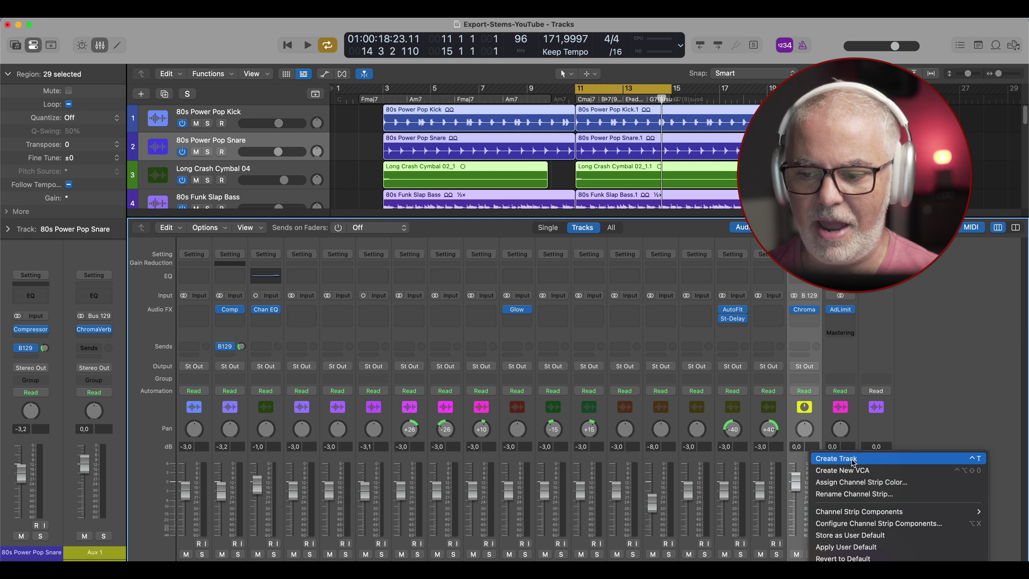
pyautogui.click(853, 459)
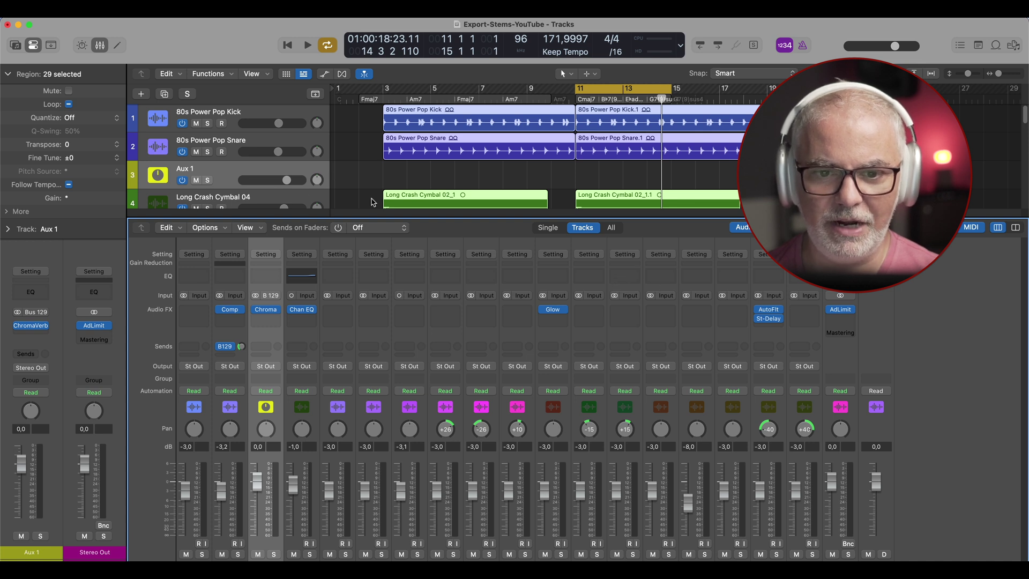
pyautogui.press('x')
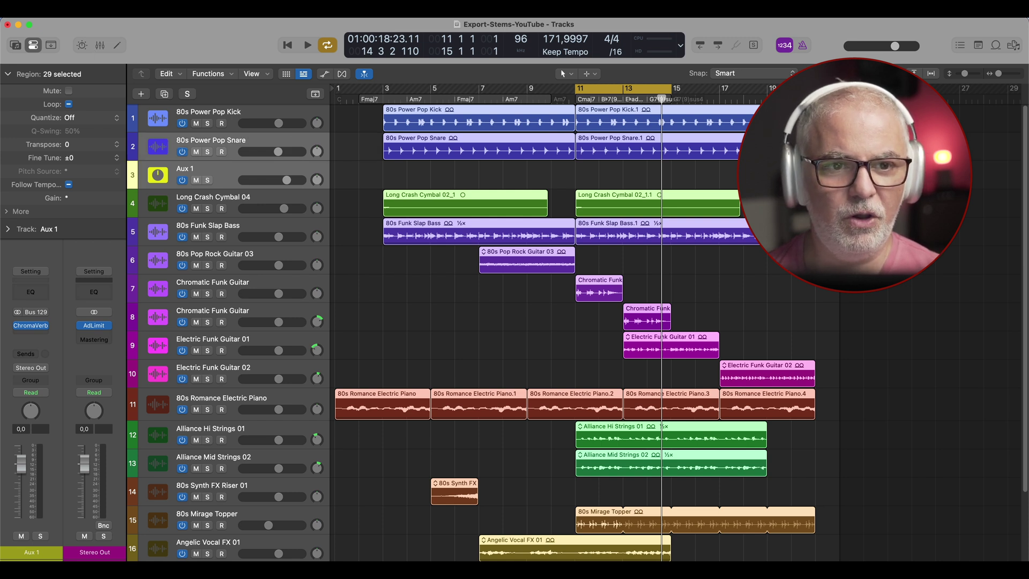
# Export the snare and Aux 1 tracks as separate audio files with the -w-verb-for-Atmos suffix.
pyautogui.click(75, 9)
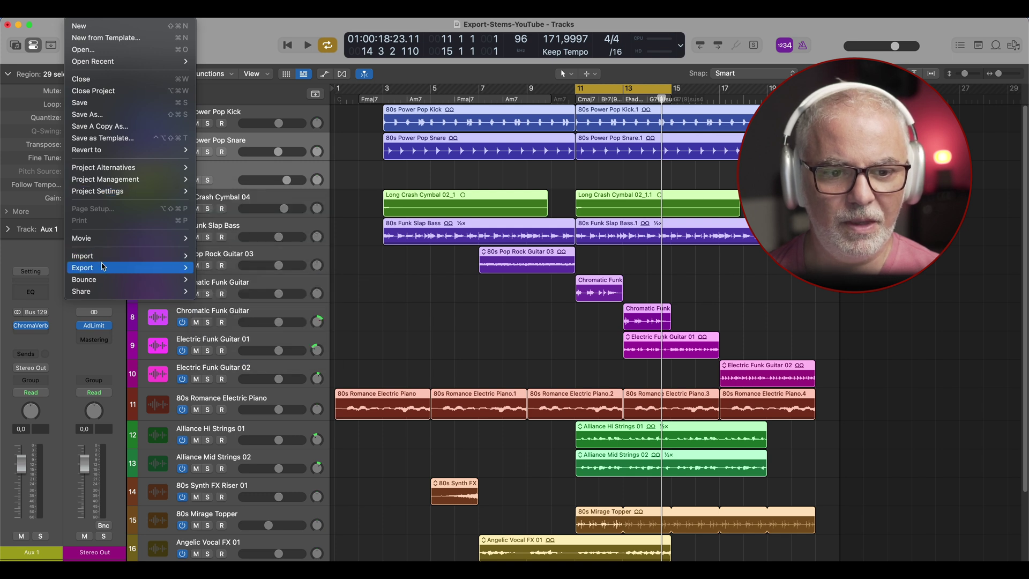
pyautogui.moveTo(103, 266)
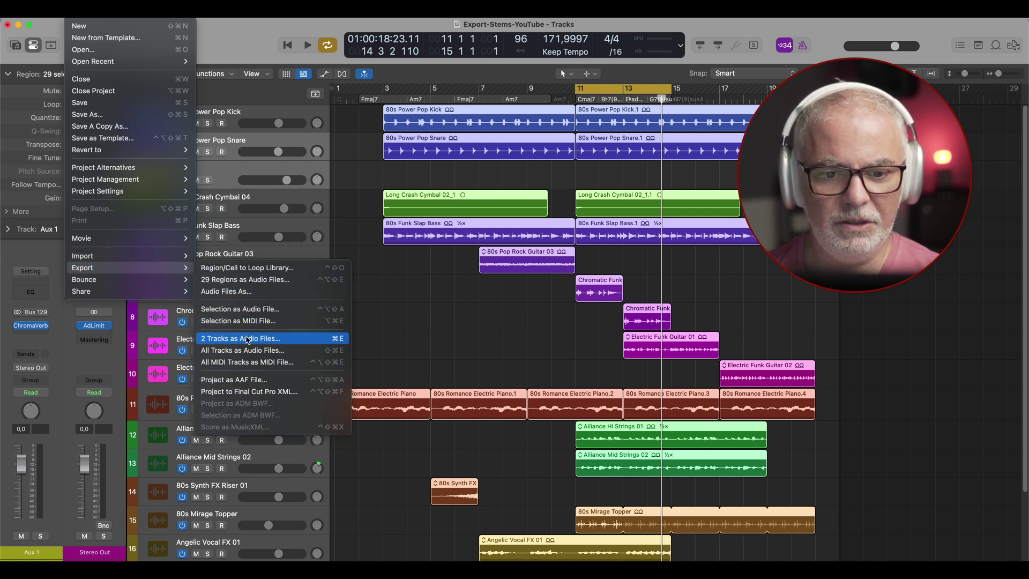
pyautogui.click(246, 339)
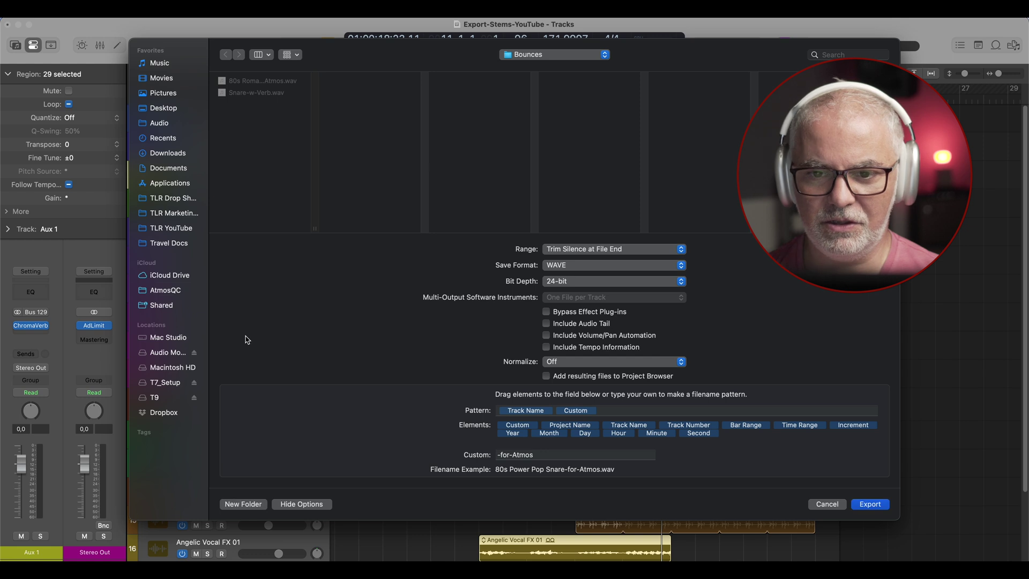
pyautogui.click(498, 455)
pyautogui.write('-w-ve')
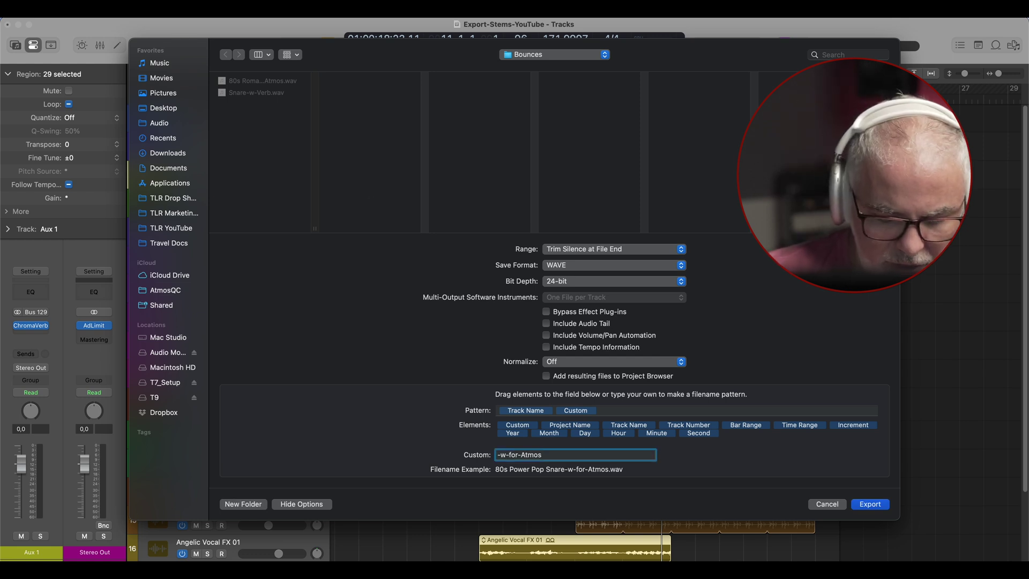
pyautogui.write('rb-')
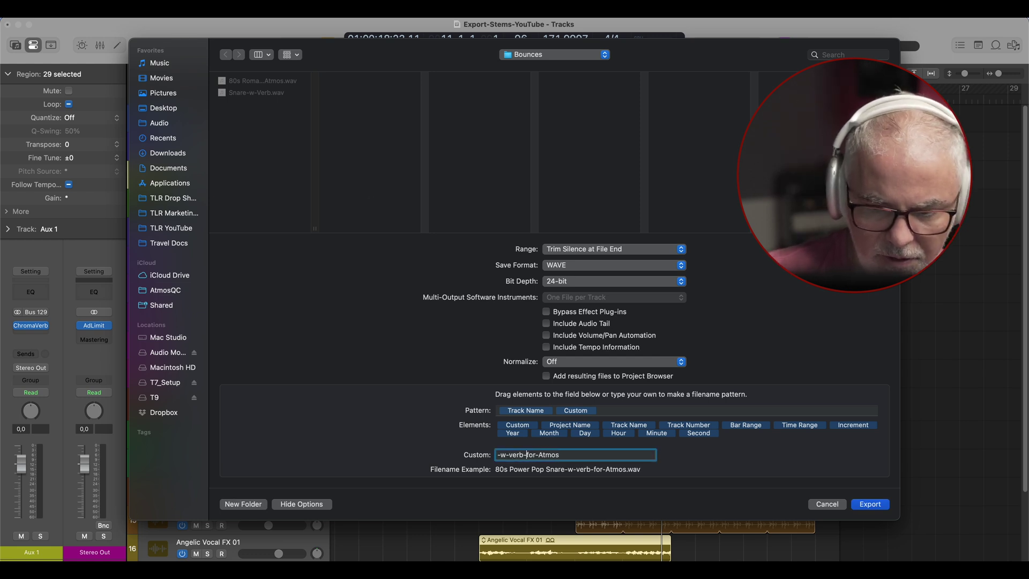
pyautogui.click(870, 504)
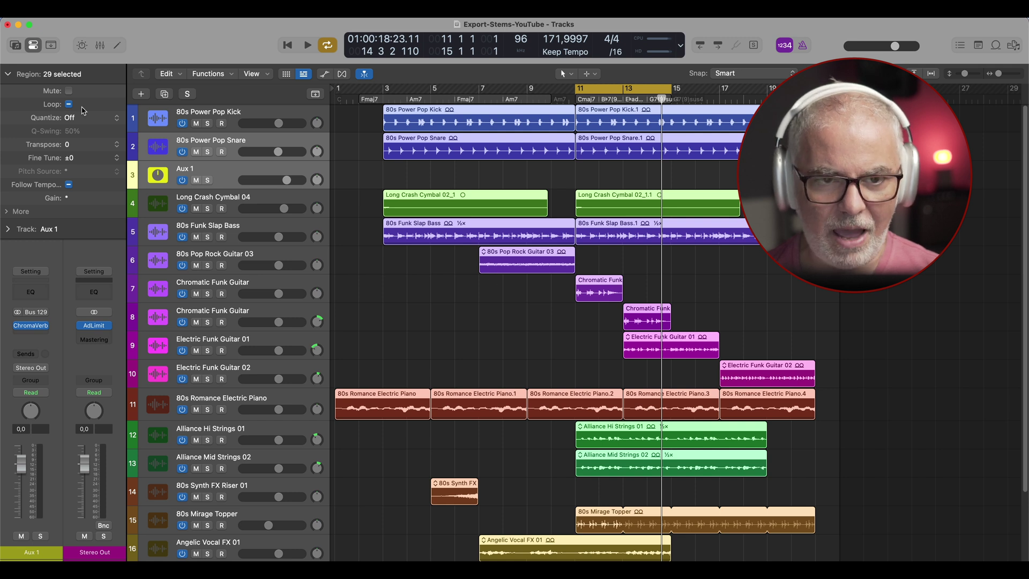
# Reopen the 2 Tracks as Audio Files export dialog.
pyautogui.click(75, 11)
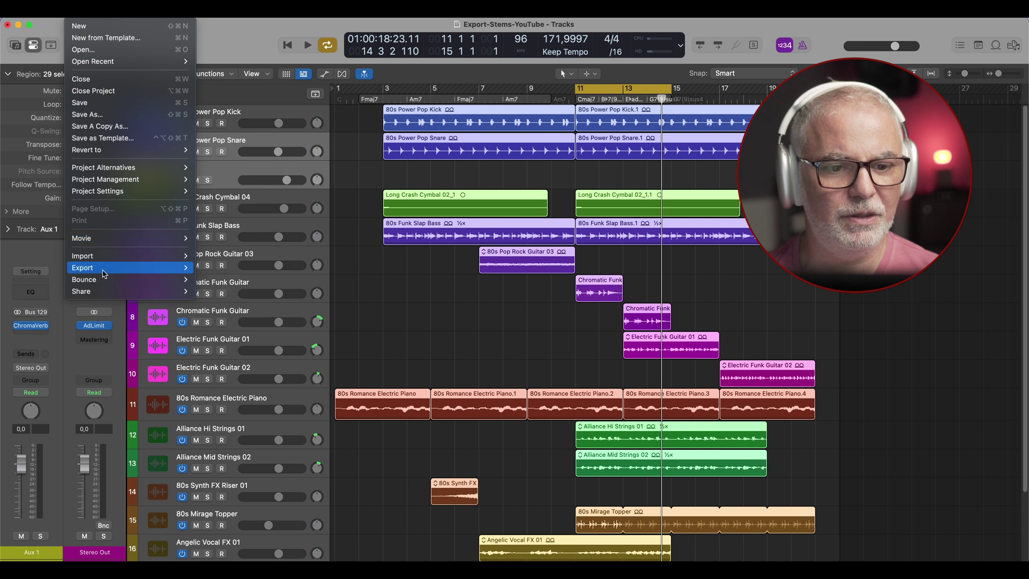
pyautogui.moveTo(104, 271)
pyautogui.click(261, 341)
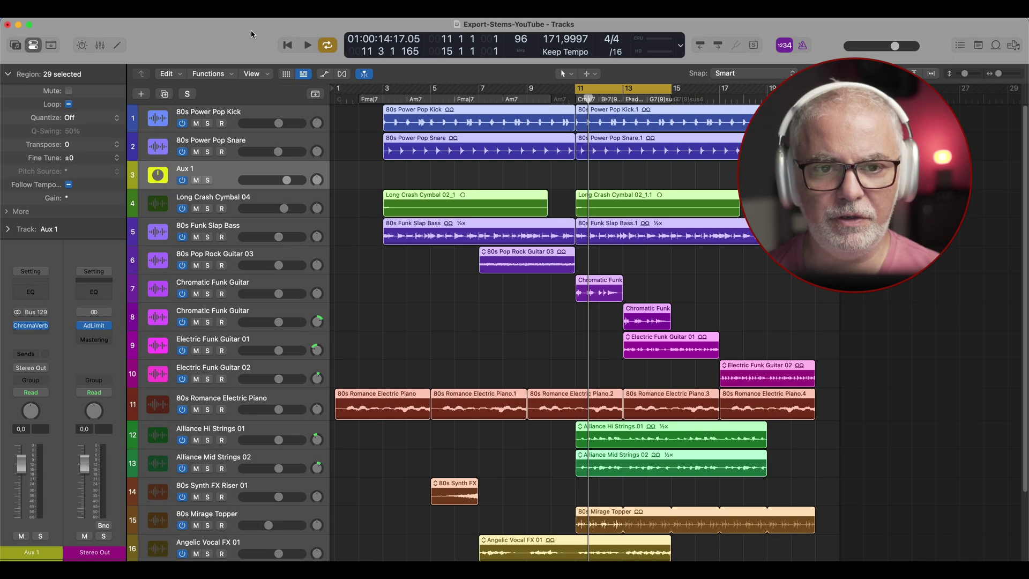
# Move the project window aside, try dropping the Aux 1-w-verb-for-Atmos file onto Aux 1, then abandon it.
pyautogui.moveTo(251, 30); pyautogui.dragTo(207, 30)
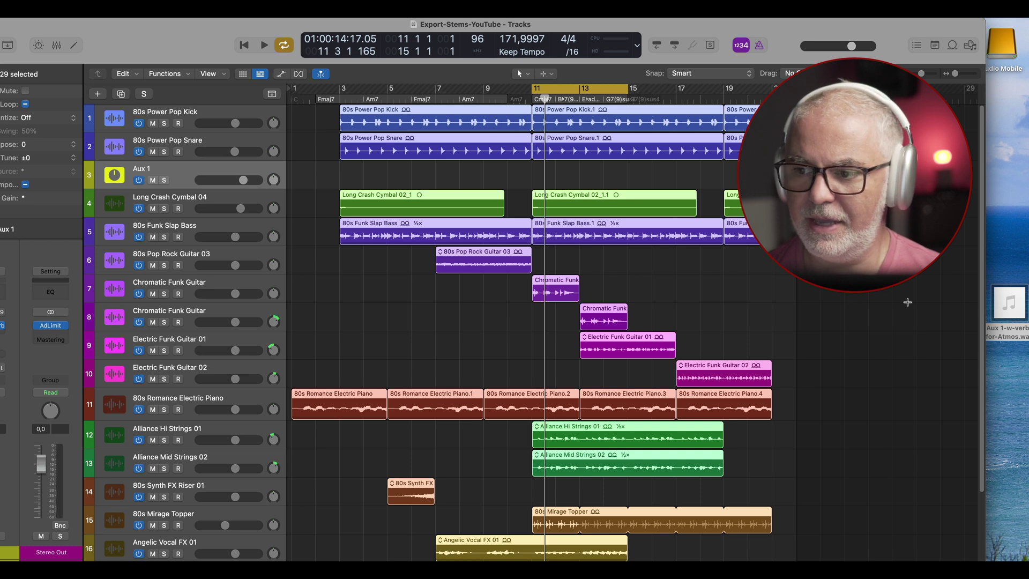
pyautogui.moveTo(998, 297); pyautogui.dragTo(444, 173)
pyautogui.moveTo(207, 188); pyautogui.dragTo(1028, 417)
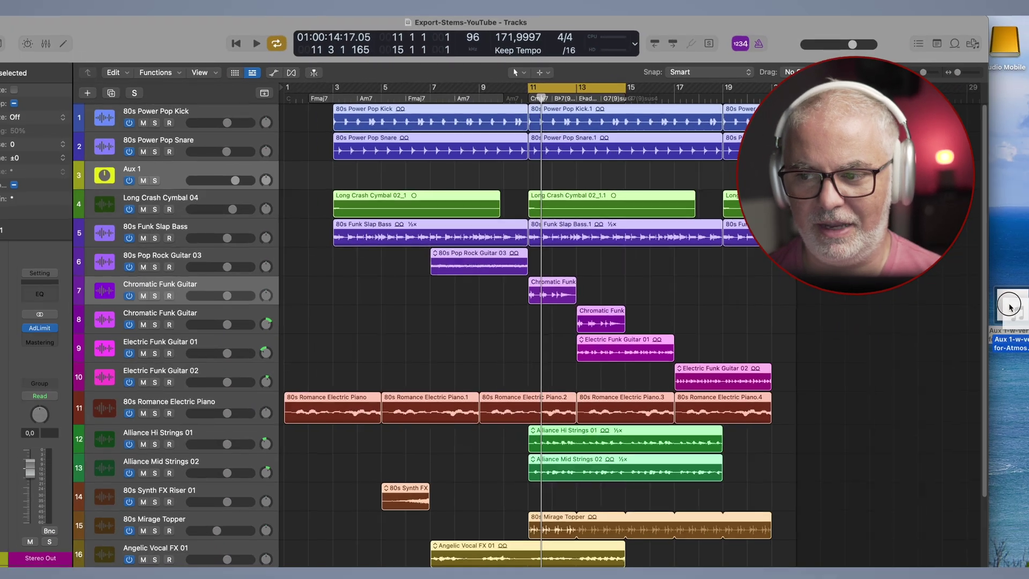
pyautogui.moveTo(1011, 307); pyautogui.dragTo(1011, 307)
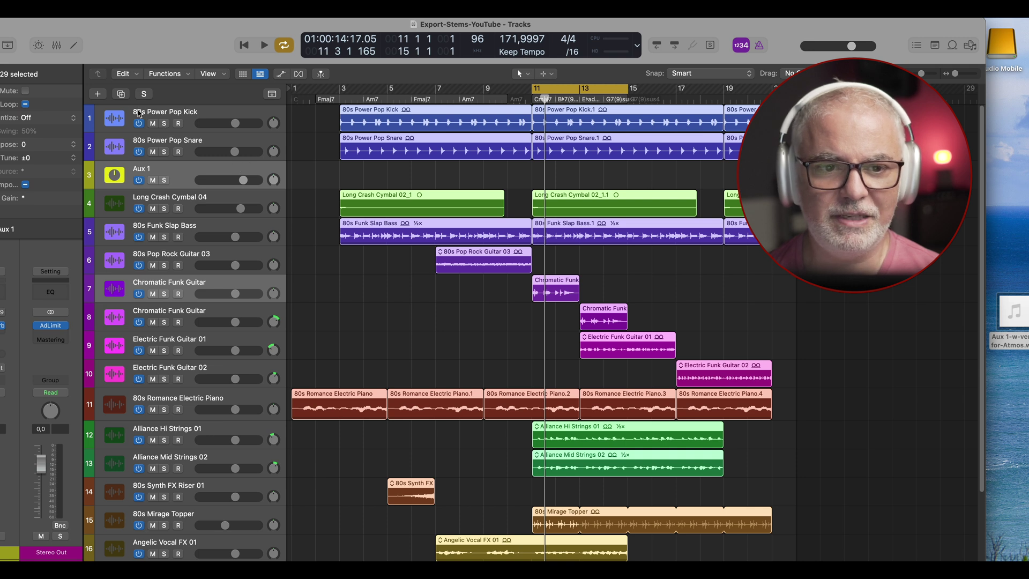
# Create one new audio track and drop the Aux 1-w-verb-for-Atmos file onto it at bar 1.
pyautogui.click(99, 94)
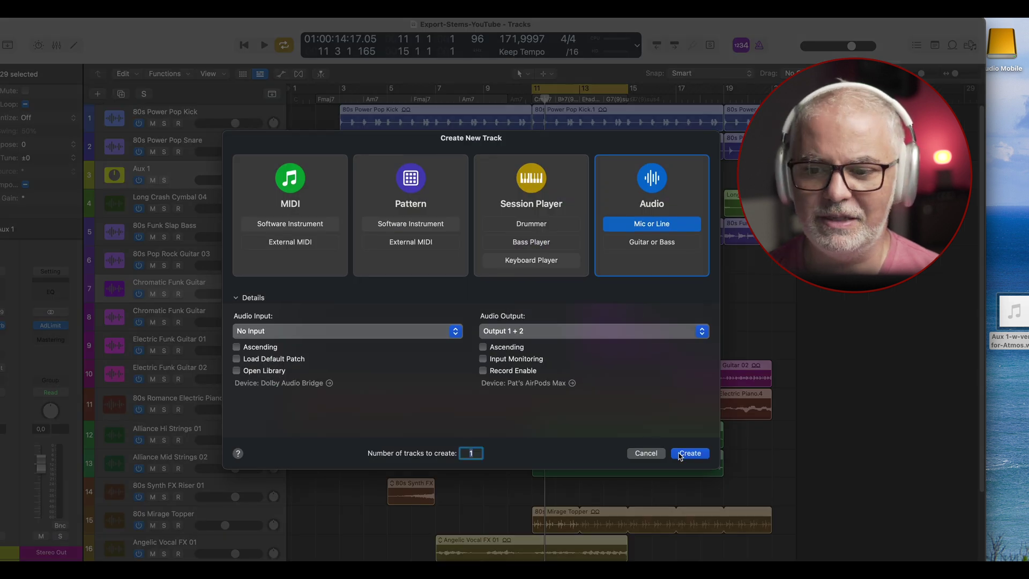
pyautogui.click(690, 453)
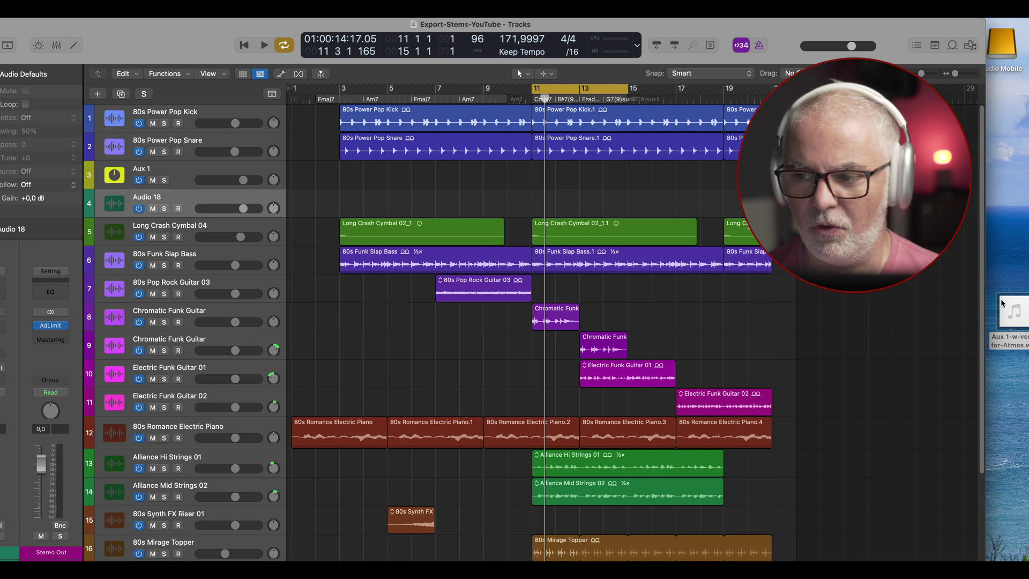
pyautogui.moveTo(1003, 303); pyautogui.dragTo(296, 200)
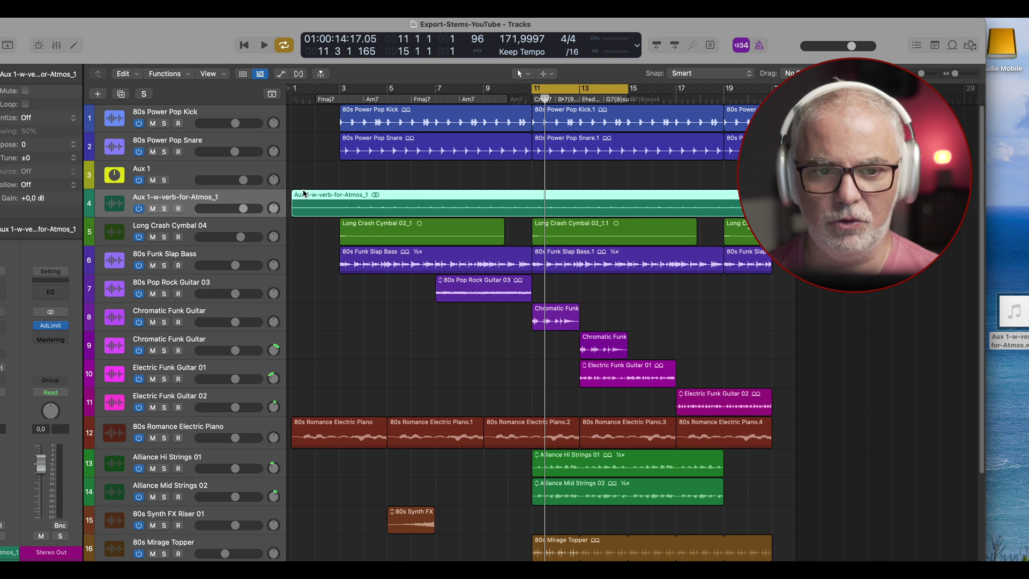
# Hide the Aux 1 return track with Hide Selected Track from its context menu.
pyautogui.rightClick(184, 171)
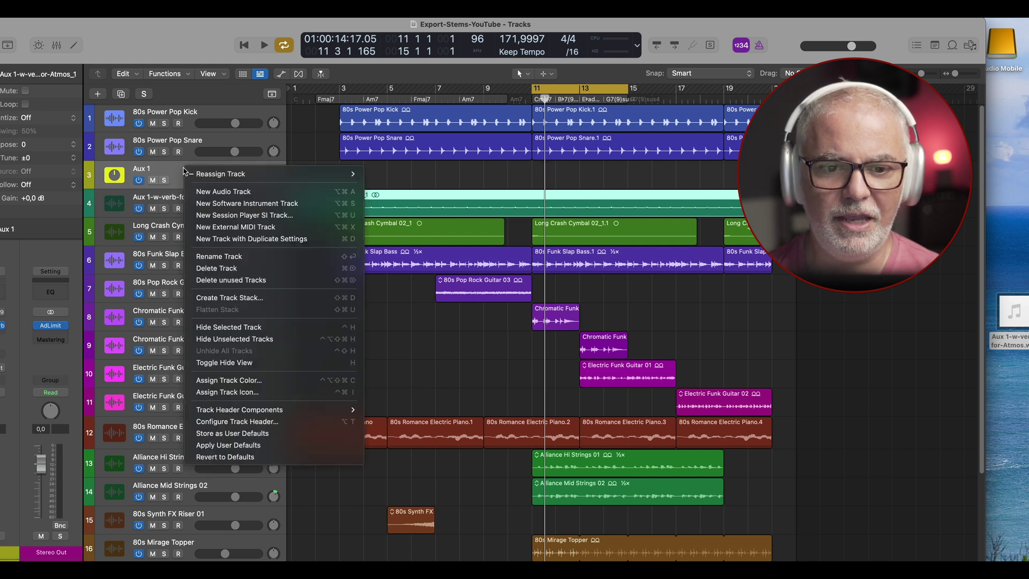
pyautogui.click(229, 327)
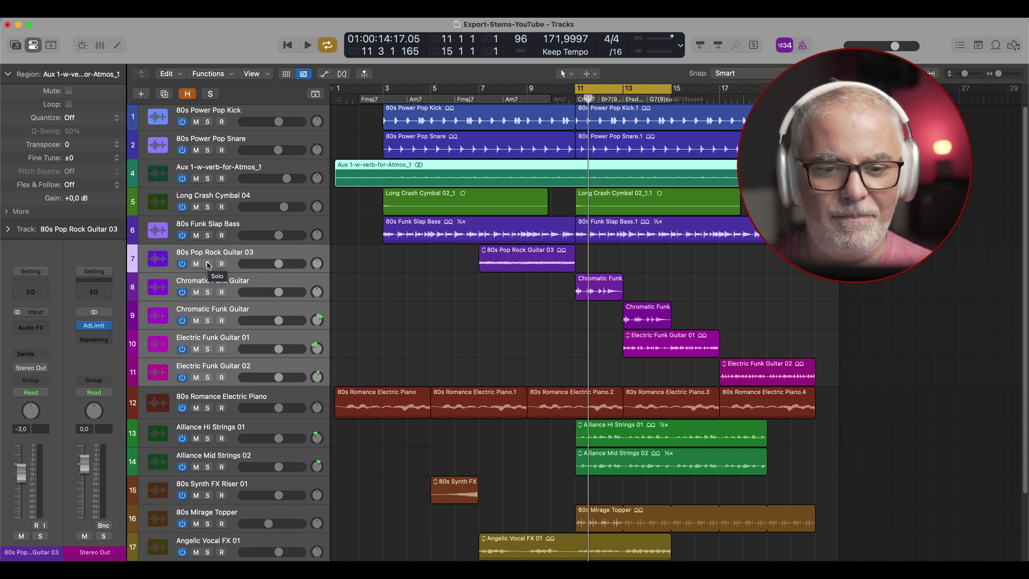
# Solo the five guitar tracks and open the Stereo Out bounce settings.
pyautogui.moveTo(208, 264); pyautogui.dragTo(207, 375)
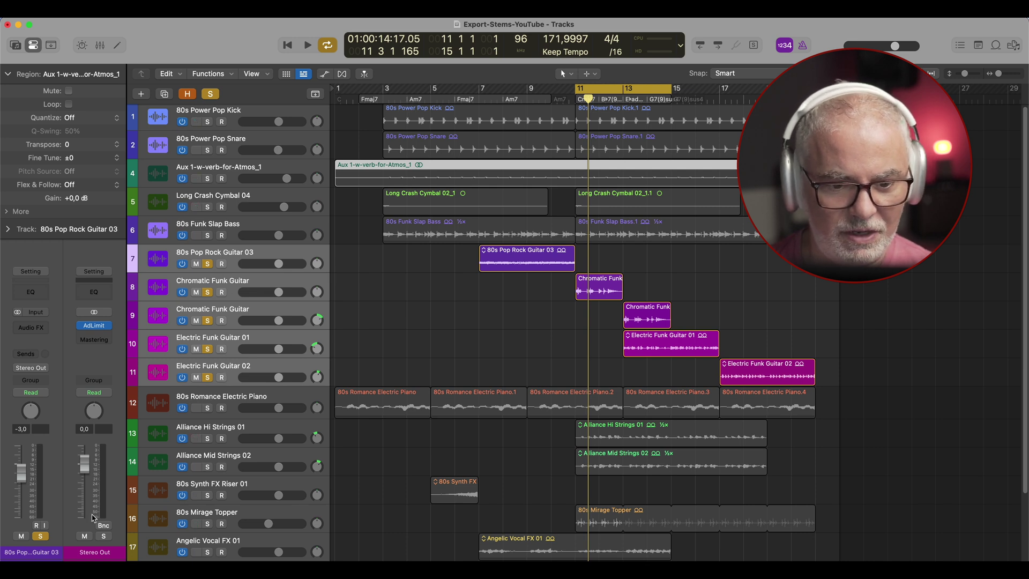
pyautogui.click(103, 525)
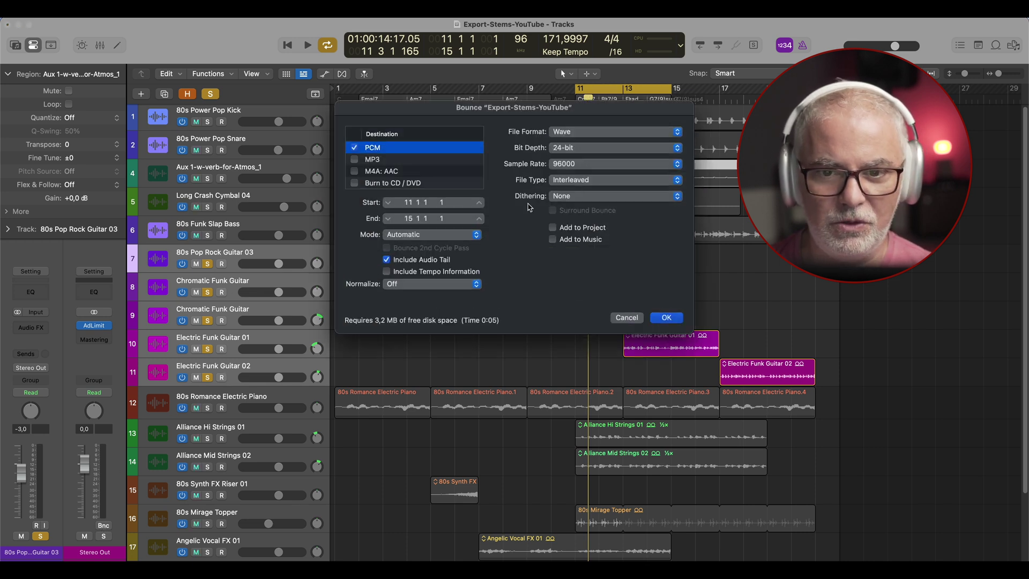
# Accept the bounce format and bounce the soloed guitars as Guitars-Stem-wFX.
pyautogui.click(666, 317)
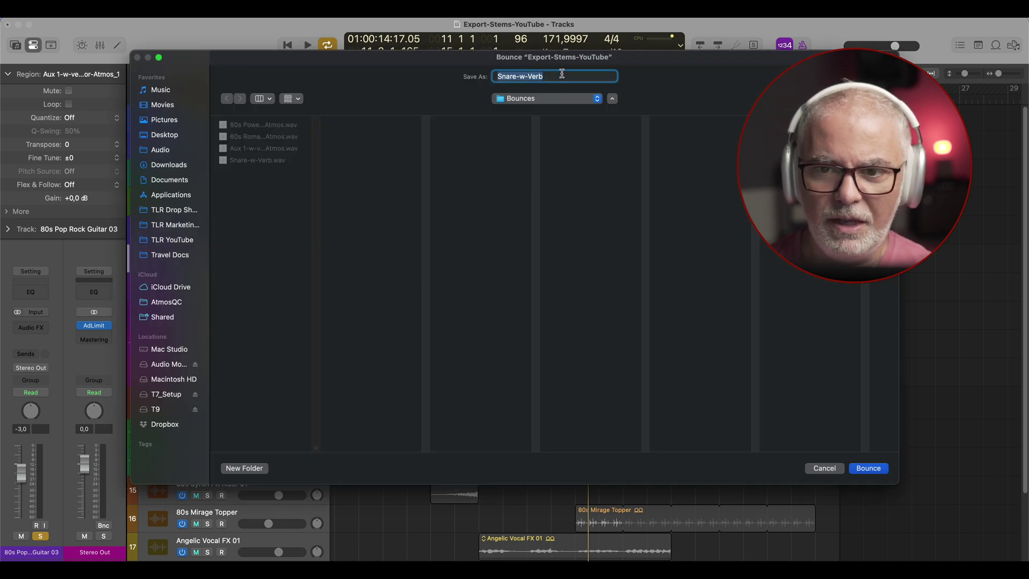
pyautogui.press('BackSpace')
pyautogui.write('Guitar-Stem')
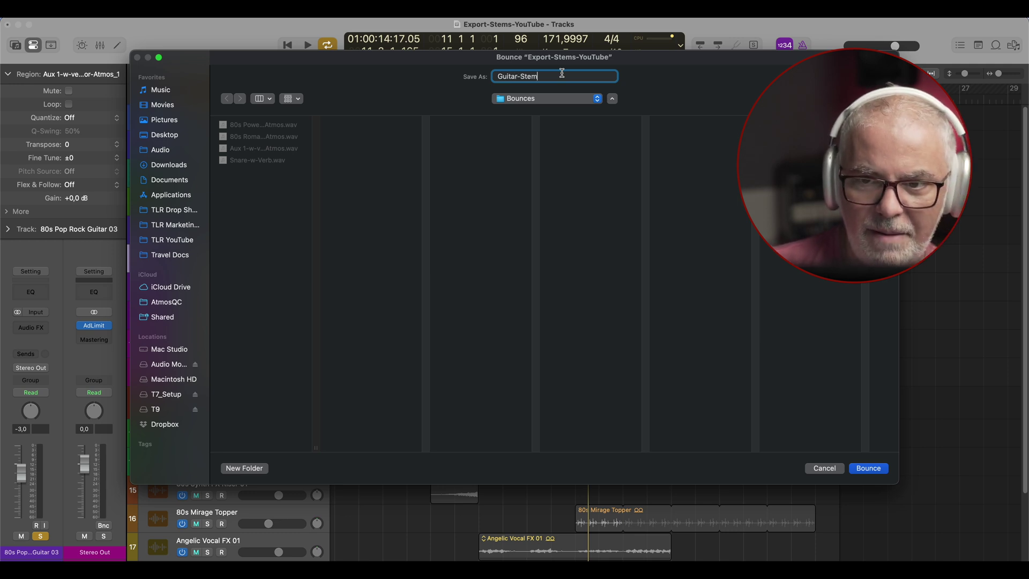
pyautogui.click(517, 76)
pyautogui.write('s')
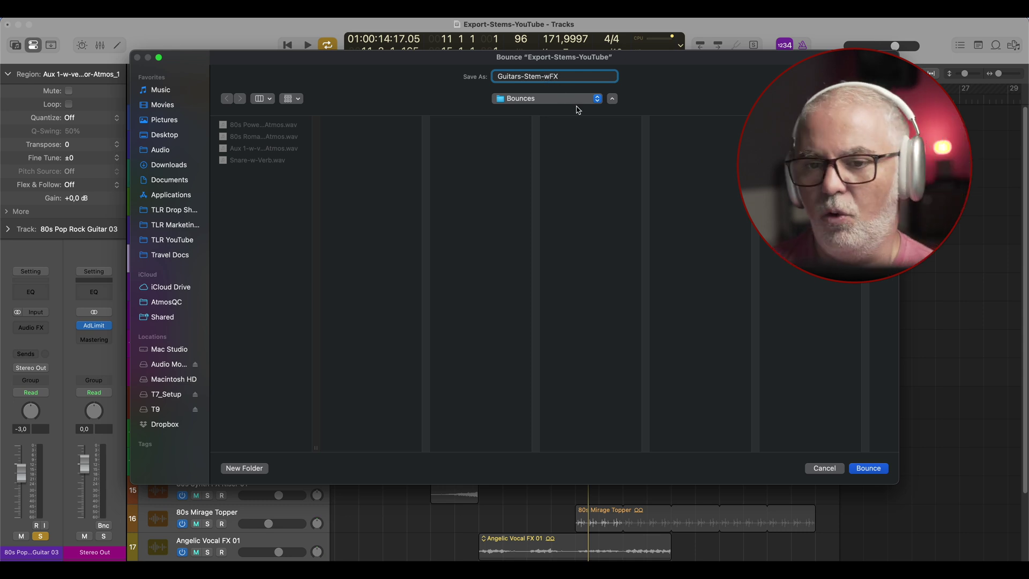
pyautogui.click(869, 469)
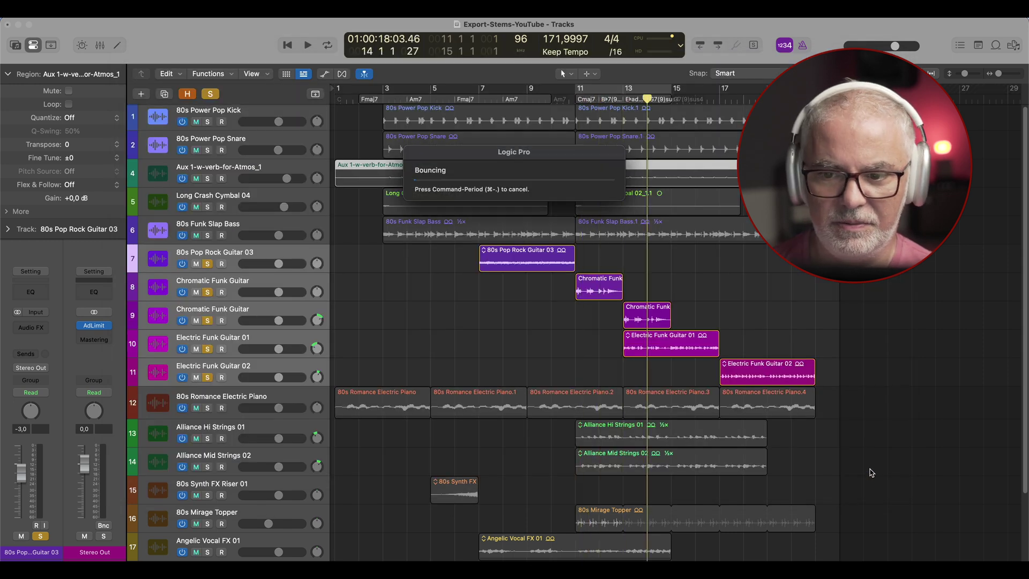
# Return to the start, turn Cycle off, and rebounce the full-length guitars as Guitar-Stem-wFX.
pyautogui.press('Return')
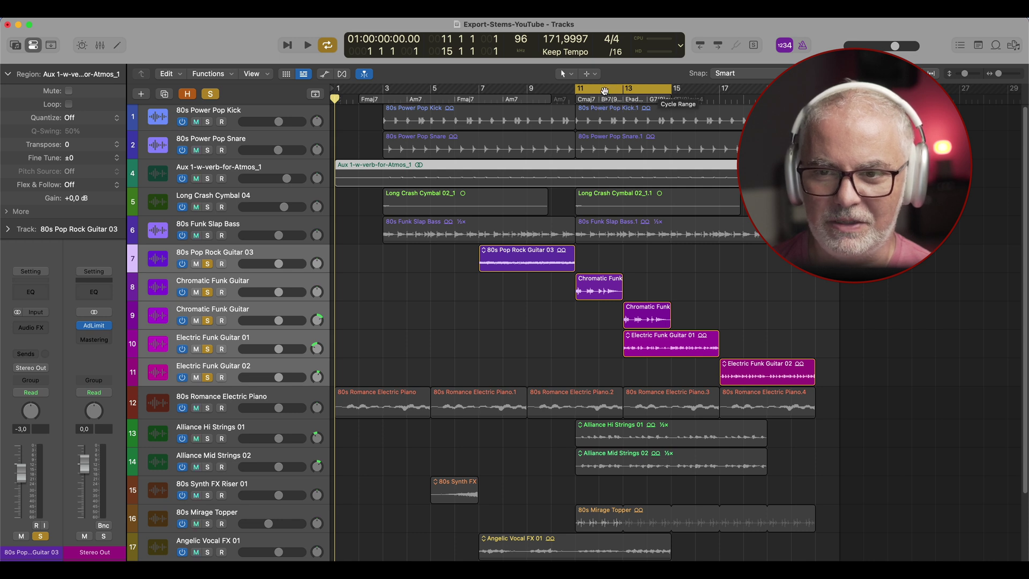
pyautogui.click(604, 91)
pyautogui.press('super+b')
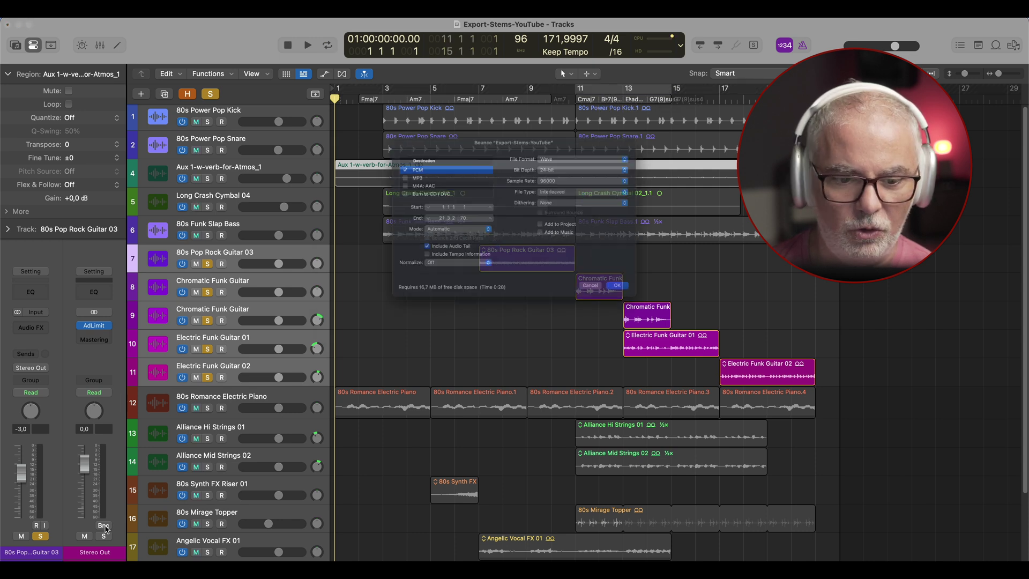
pyautogui.click(669, 320)
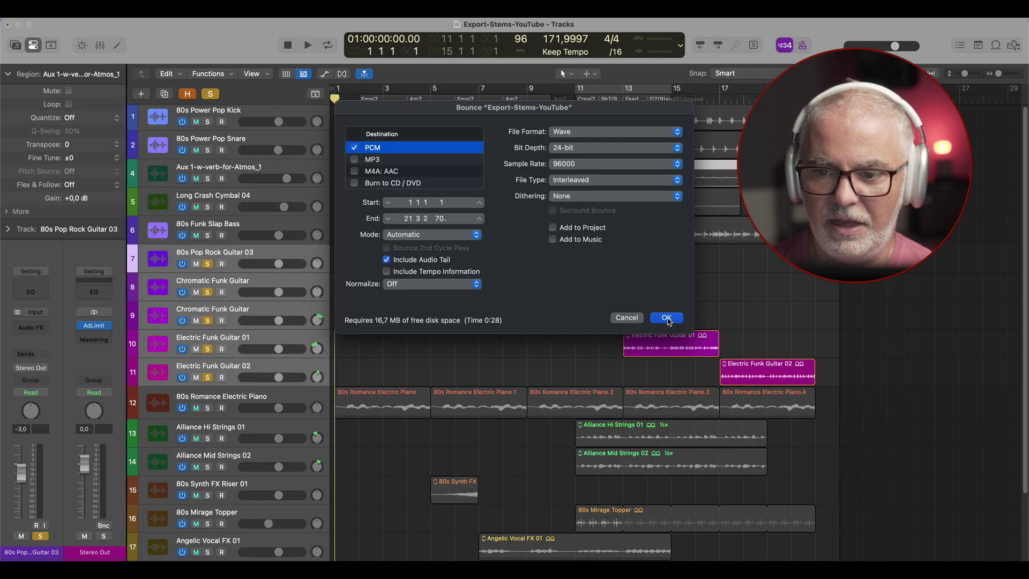
pyautogui.click(668, 319)
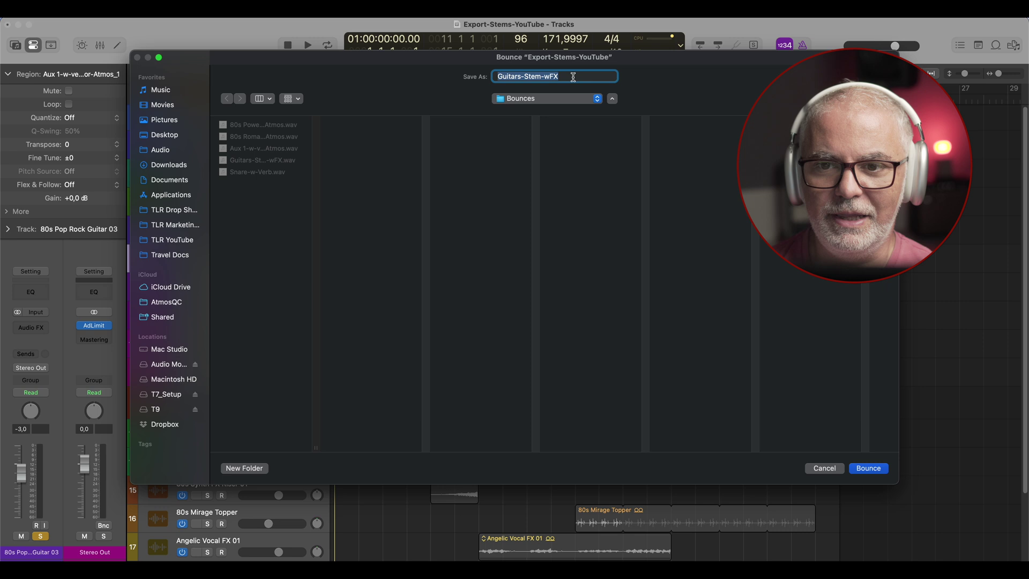
pyautogui.write('G')
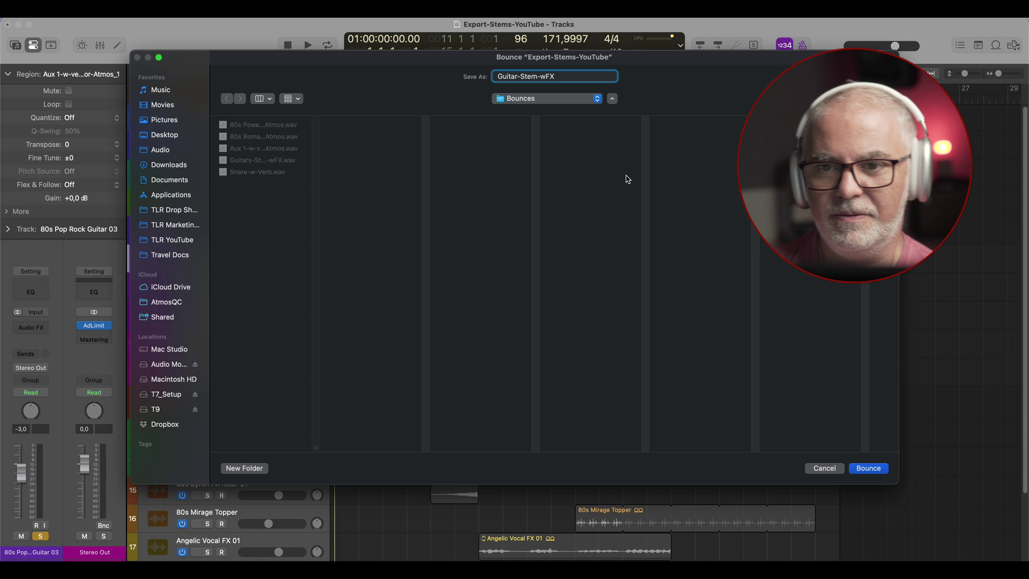
pyautogui.click(869, 470)
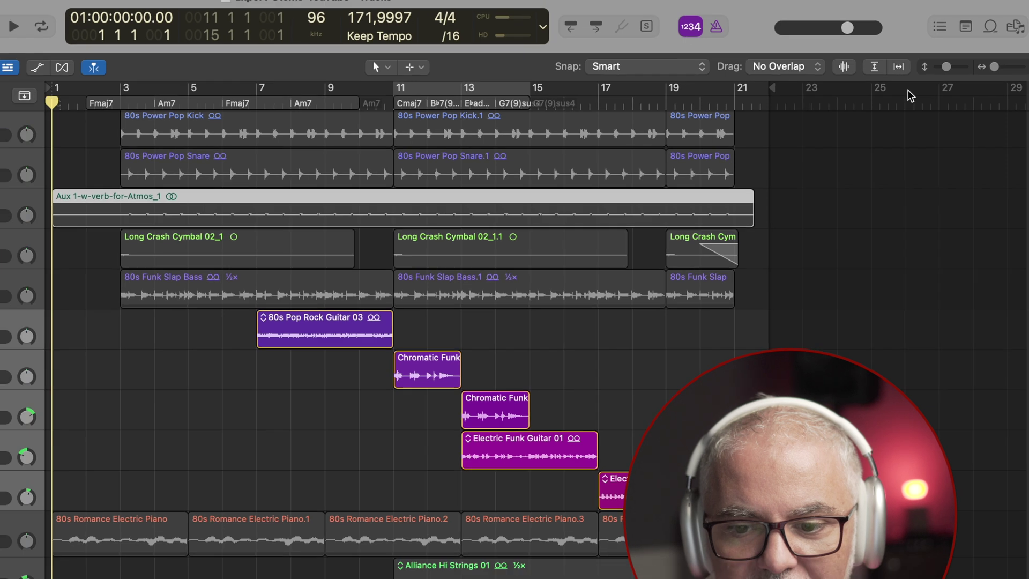
# Add a new audio track below Electric Funk Guitar 02 and name it Guitar Stem.
pyautogui.press('Up')
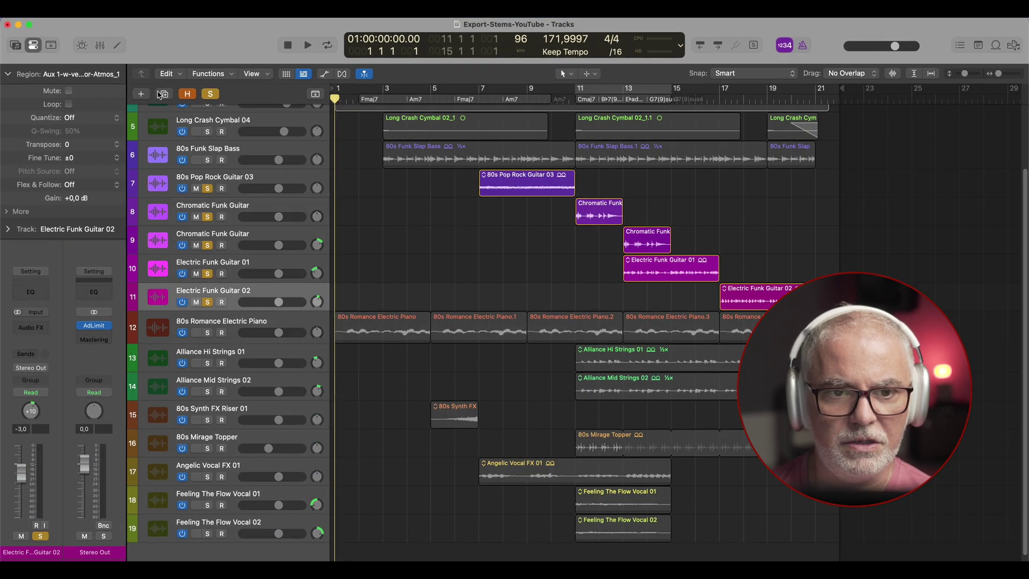
pyautogui.click(142, 94)
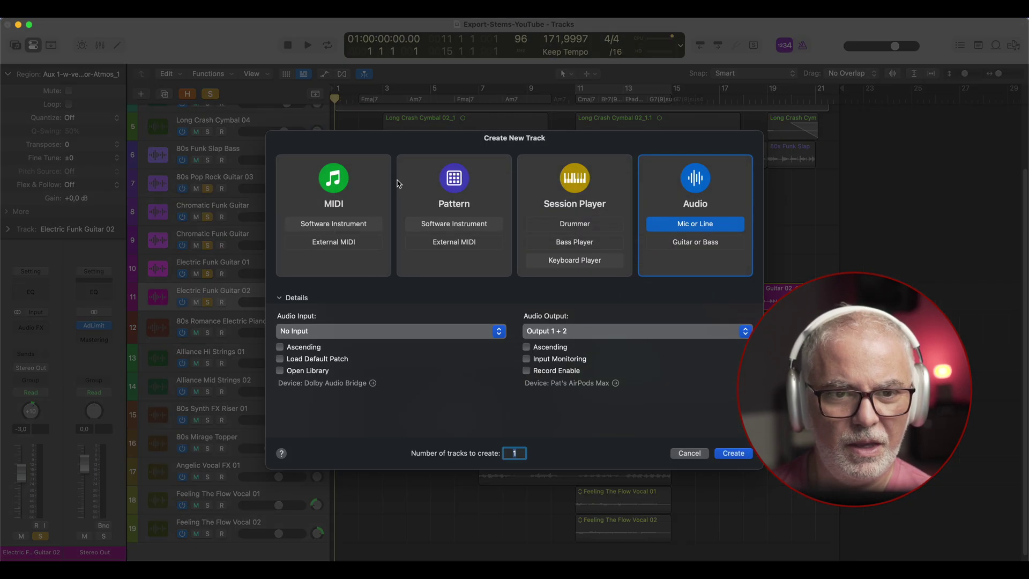
pyautogui.click(733, 454)
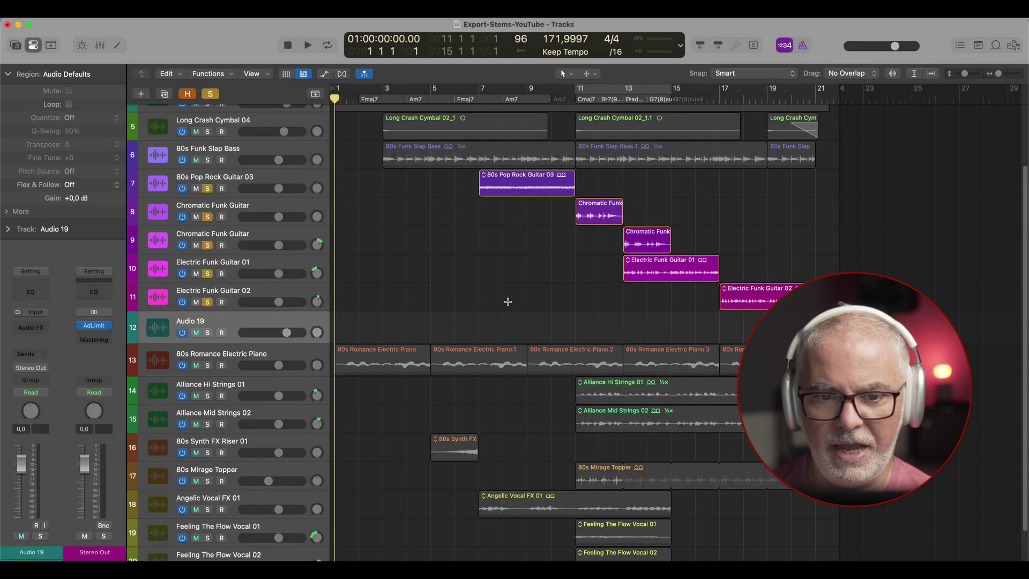
pyautogui.doubleClick(204, 323)
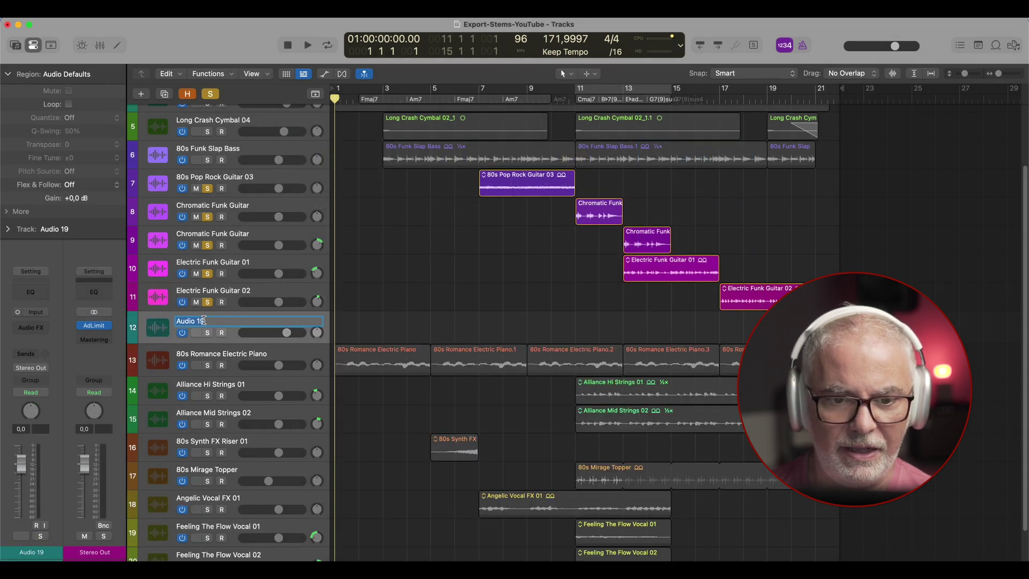
pyautogui.write('Guitar Stem')
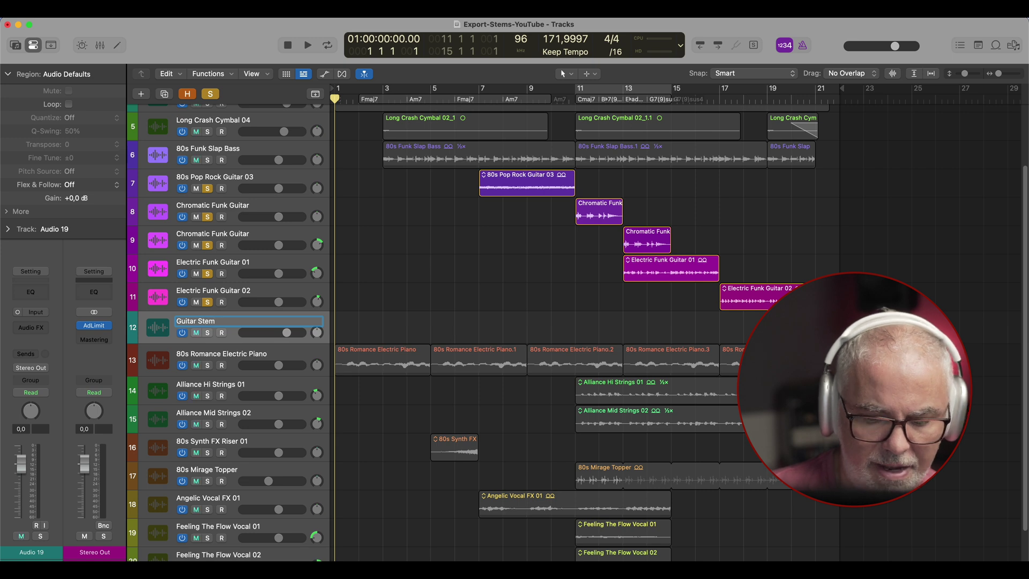
pyautogui.press('Return')
# Place the Guitar-Stem-wFX.wav file on the Guitar Stem track at bar 1 and make the track taller.
pyautogui.click(1000, 385)
pyautogui.moveTo(1000, 385); pyautogui.dragTo(293, 319)
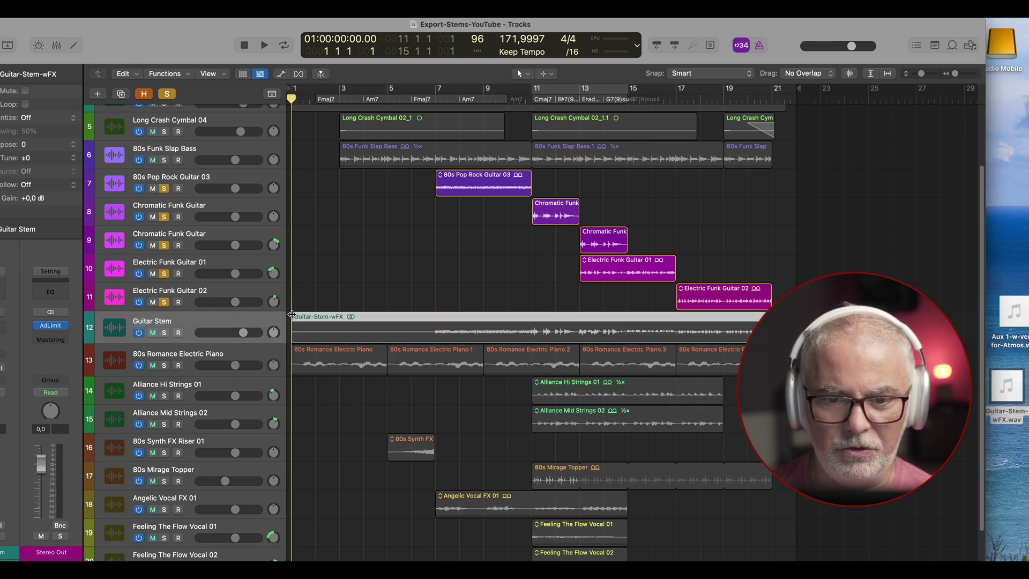
pyautogui.moveTo(203, 342); pyautogui.dragTo(203, 389)
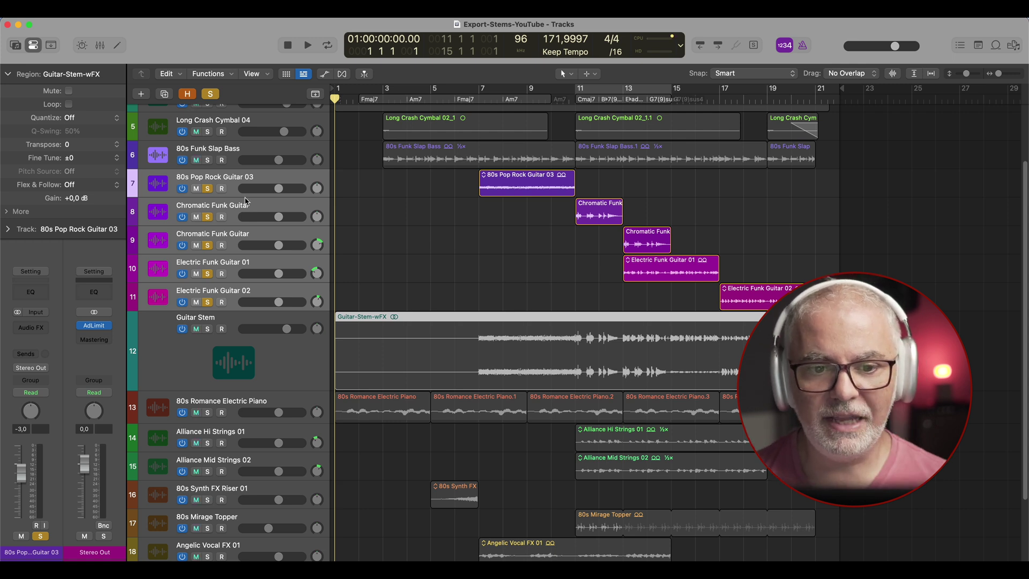
# Unsolo tracks 7–11, then tick Bypass Effect Plug-ins in the 5-track export dialog and cancel.
pyautogui.moveTo(209, 190); pyautogui.dragTo(205, 288)
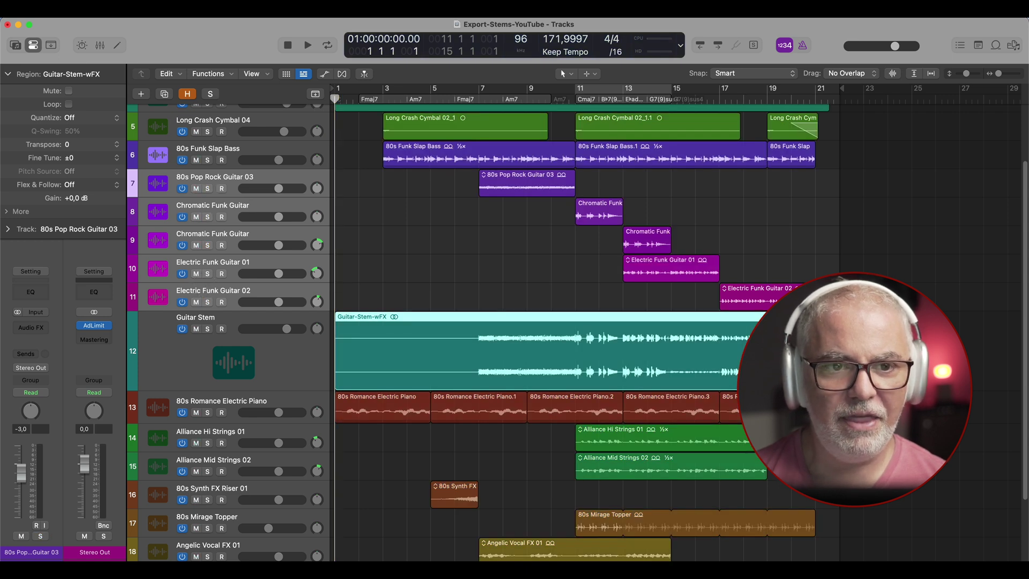
pyautogui.click(78, 10)
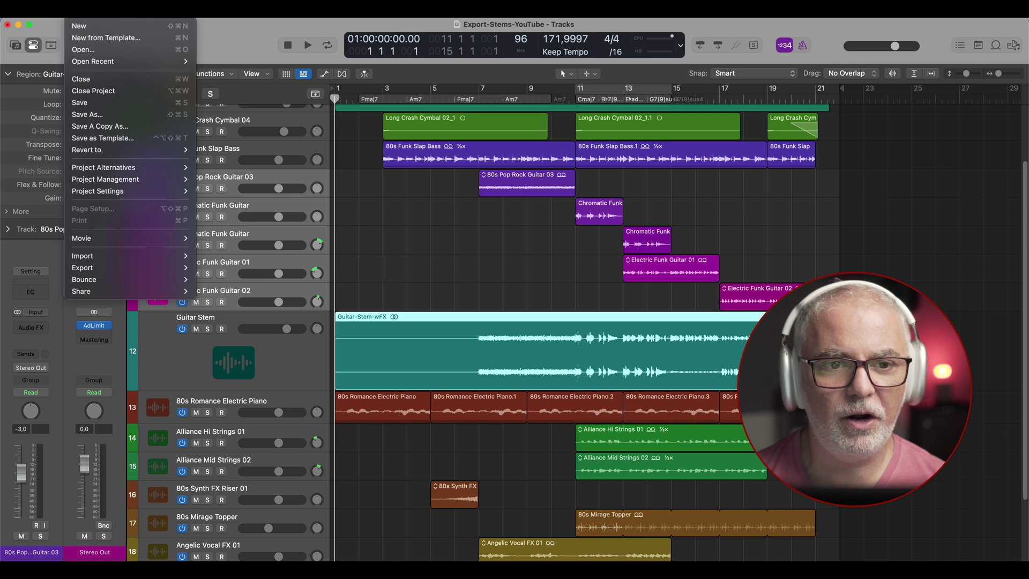
pyautogui.moveTo(109, 271)
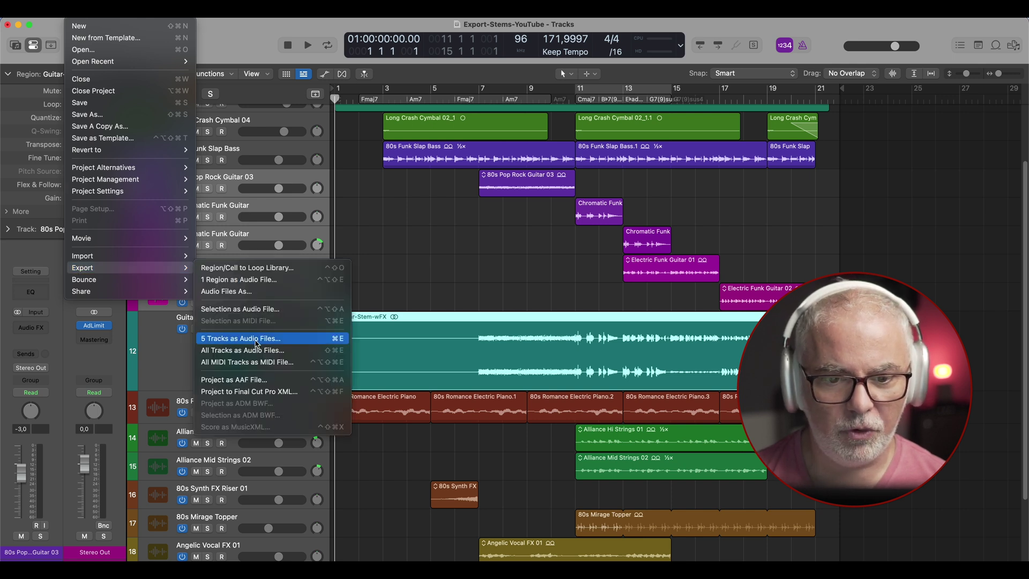
pyautogui.click(256, 340)
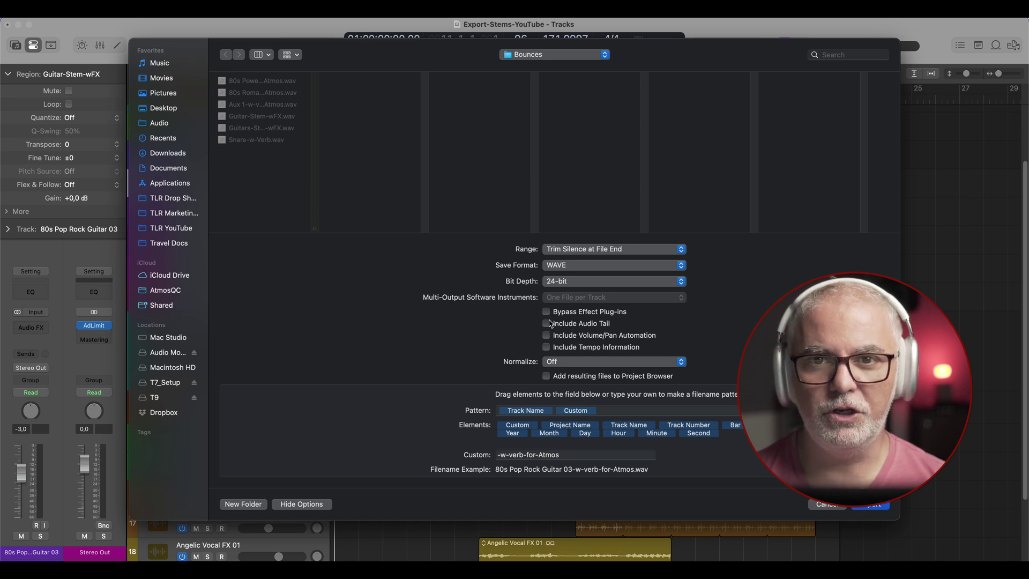
pyautogui.click(546, 312)
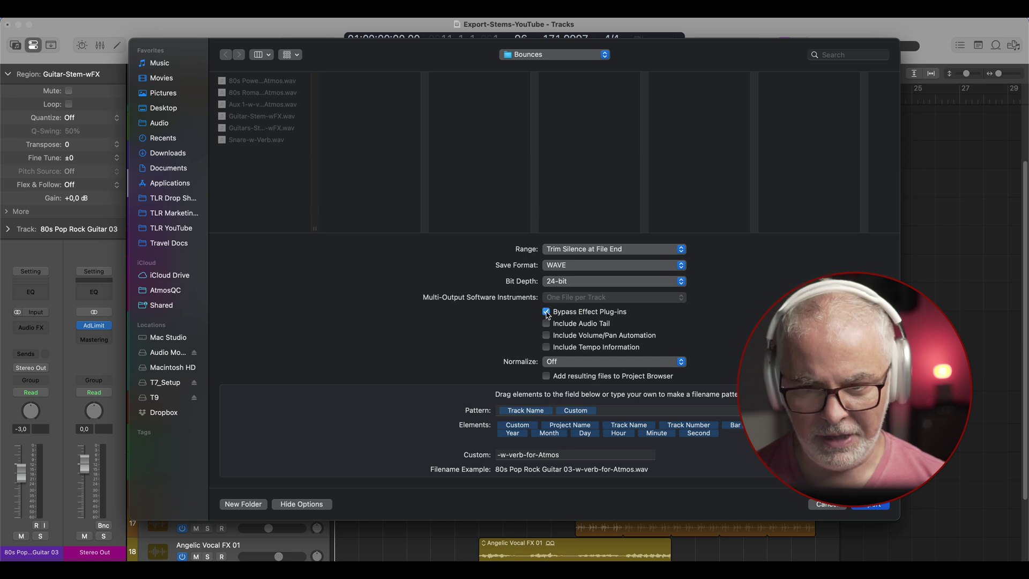
pyautogui.click(835, 504)
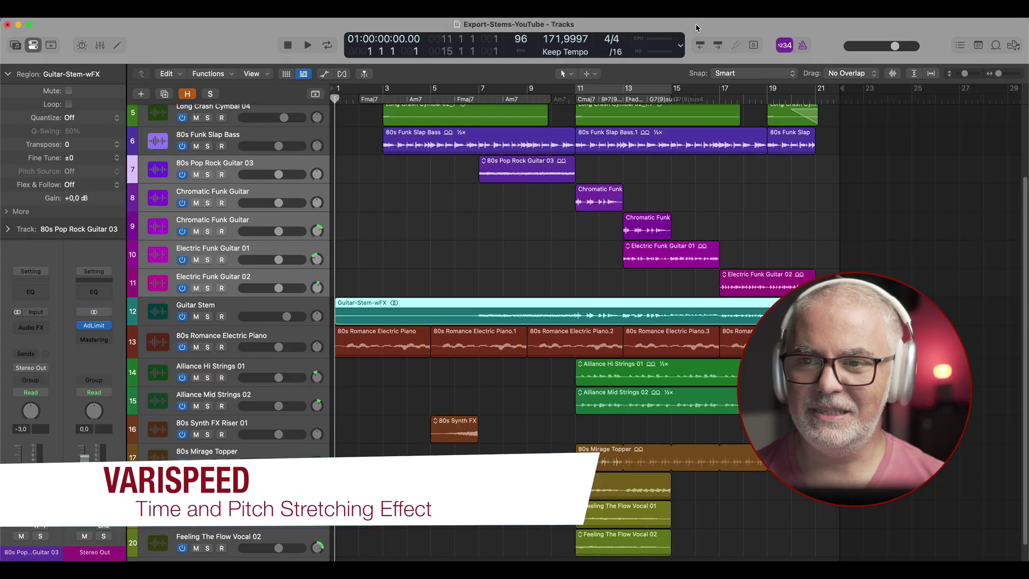
# Add the Varispeed readout to the control bar display.
pyautogui.rightClick(826, 42)
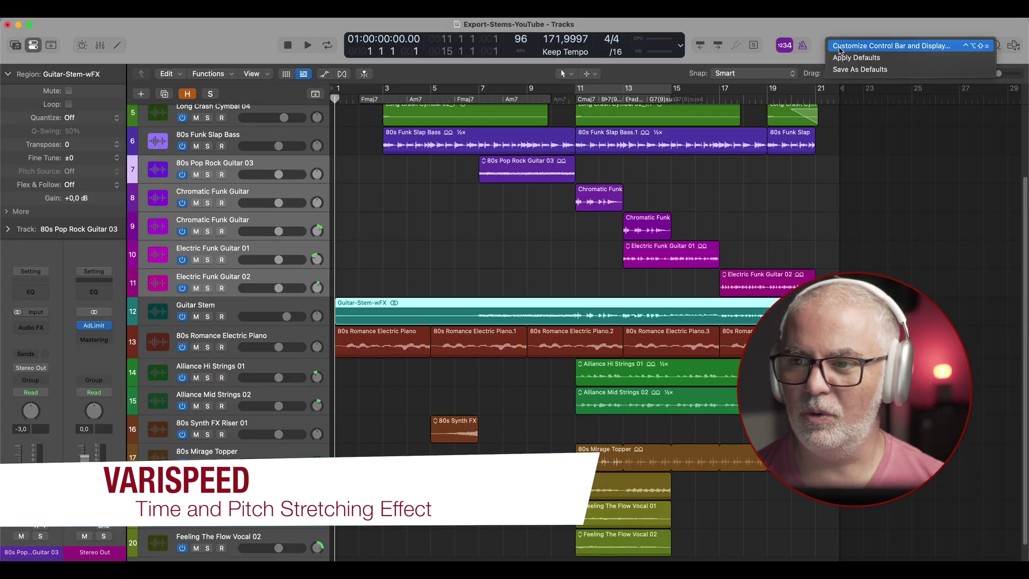
pyautogui.click(840, 47)
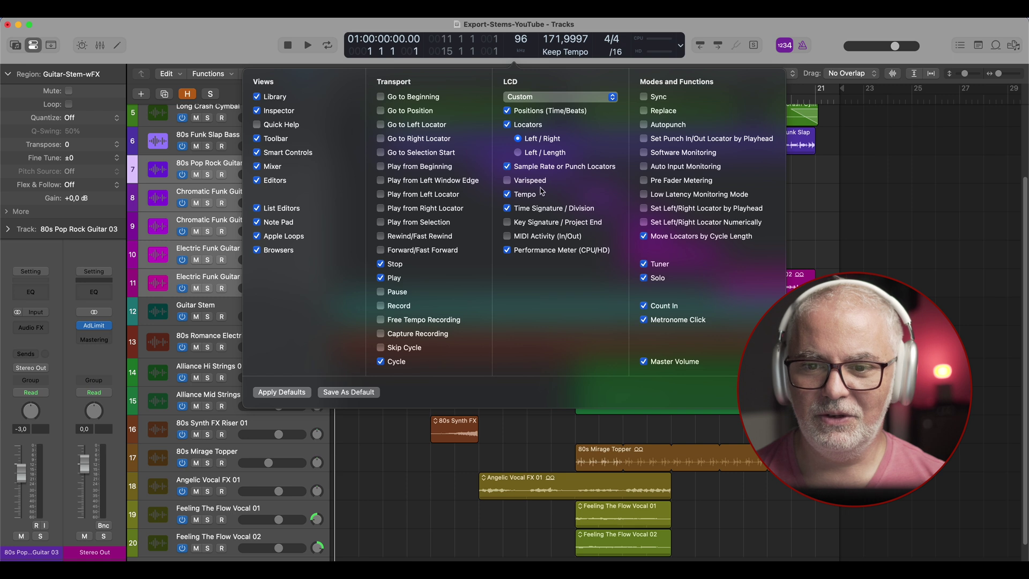
pyautogui.click(507, 181)
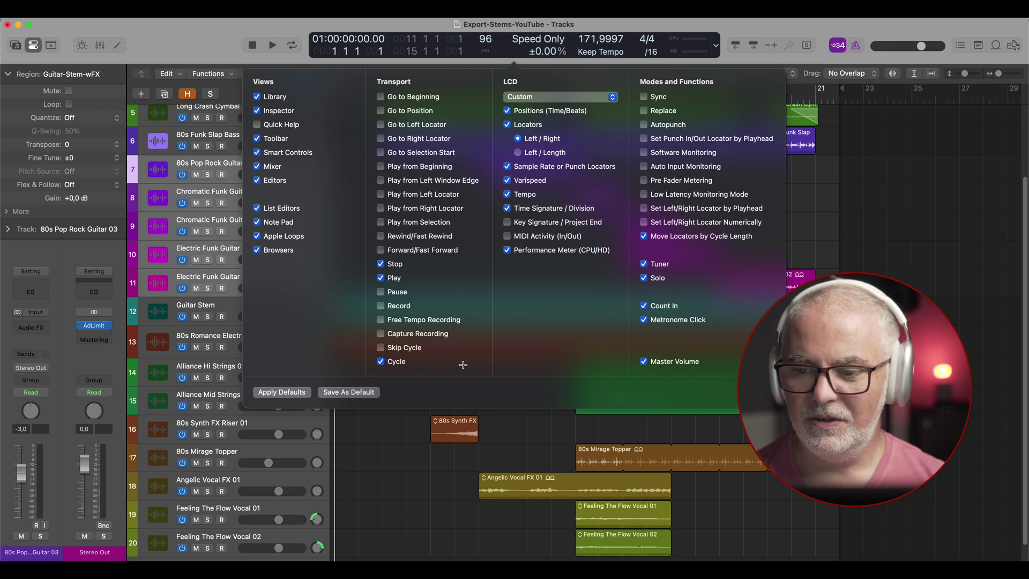
pyautogui.click(210, 34)
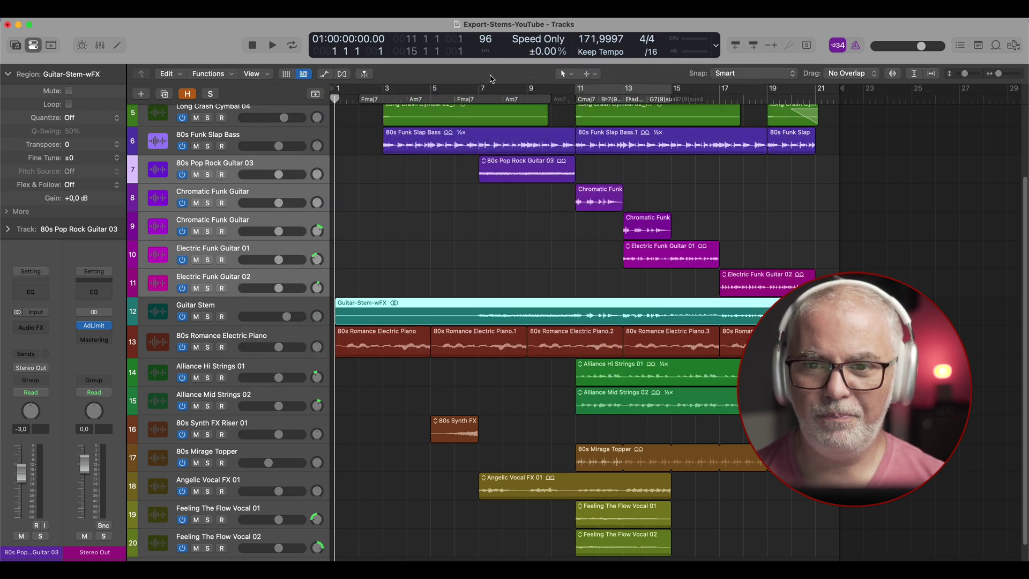
# Set Varispeed to Speed and Pitch mode and raise it to +2.00%.
pyautogui.click(548, 42)
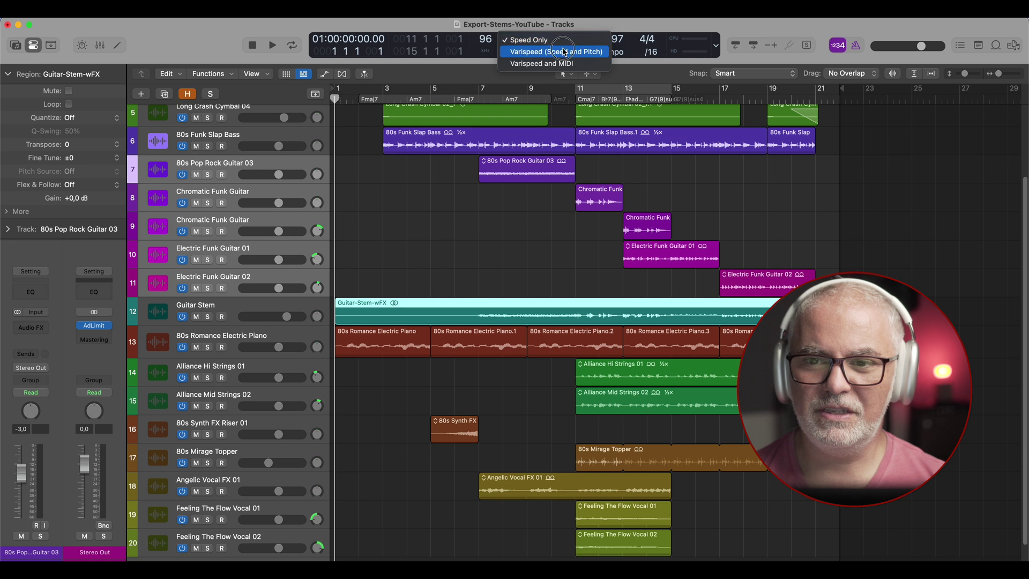
pyautogui.click(585, 58)
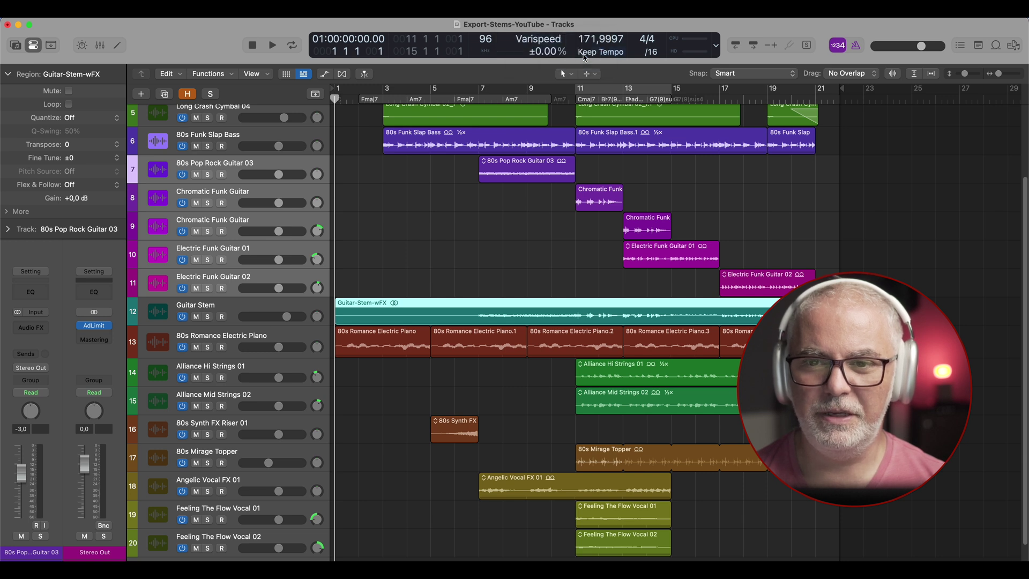
pyautogui.moveTo(539, 52); pyautogui.dragTo(539, 48)
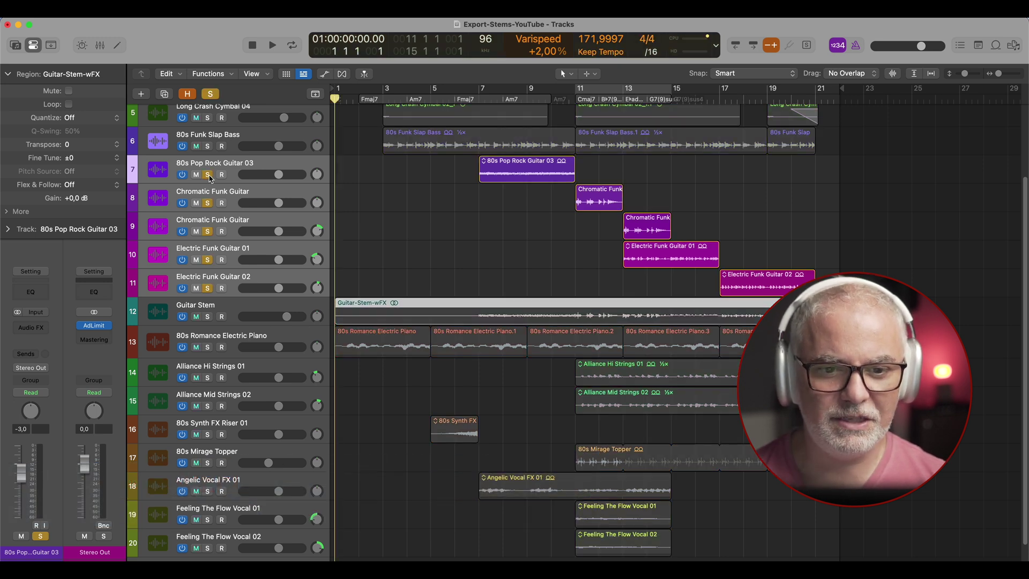
# Solo the 80s Pop Rock Guitar 03 track to hear it.
pyautogui.click(208, 175)
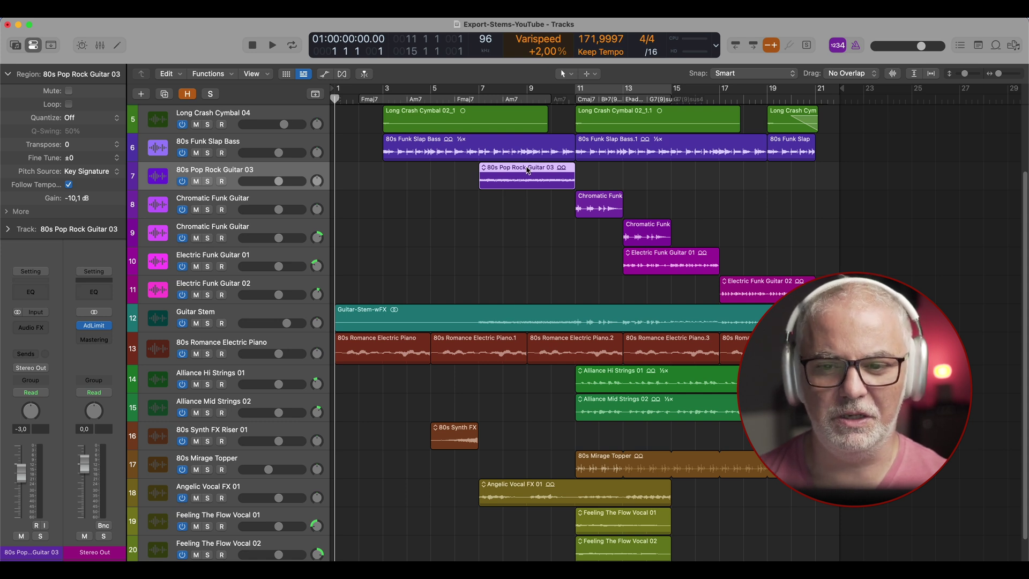
pyautogui.rightClick(528, 170)
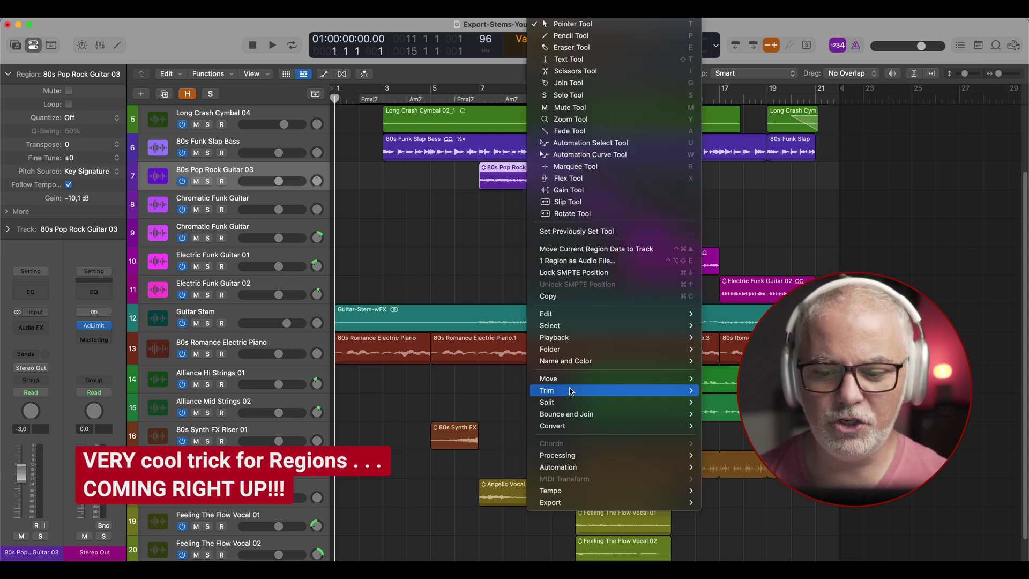
pyautogui.moveTo(577, 473)
pyautogui.moveTo(574, 504)
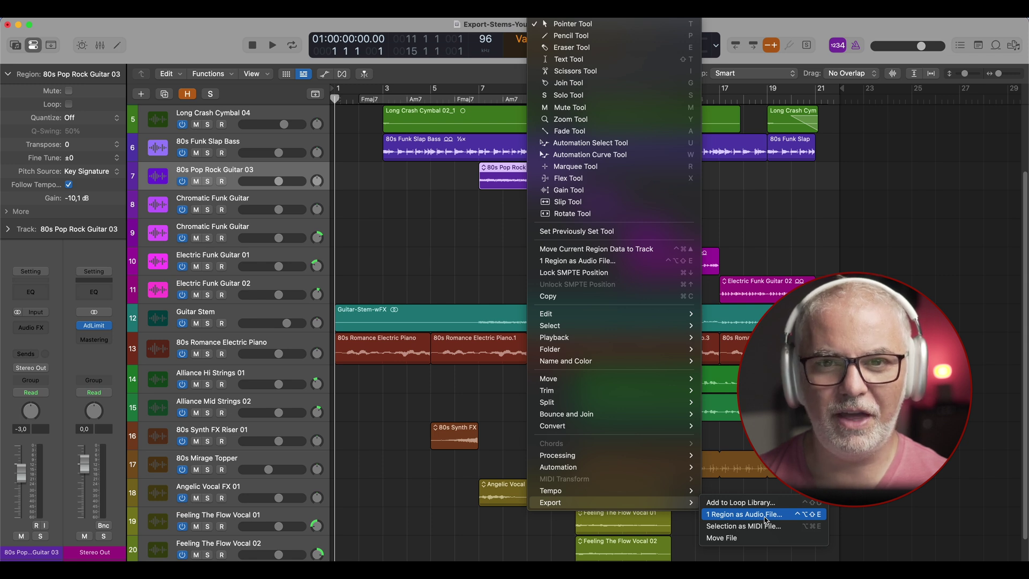
pyautogui.click(512, 236)
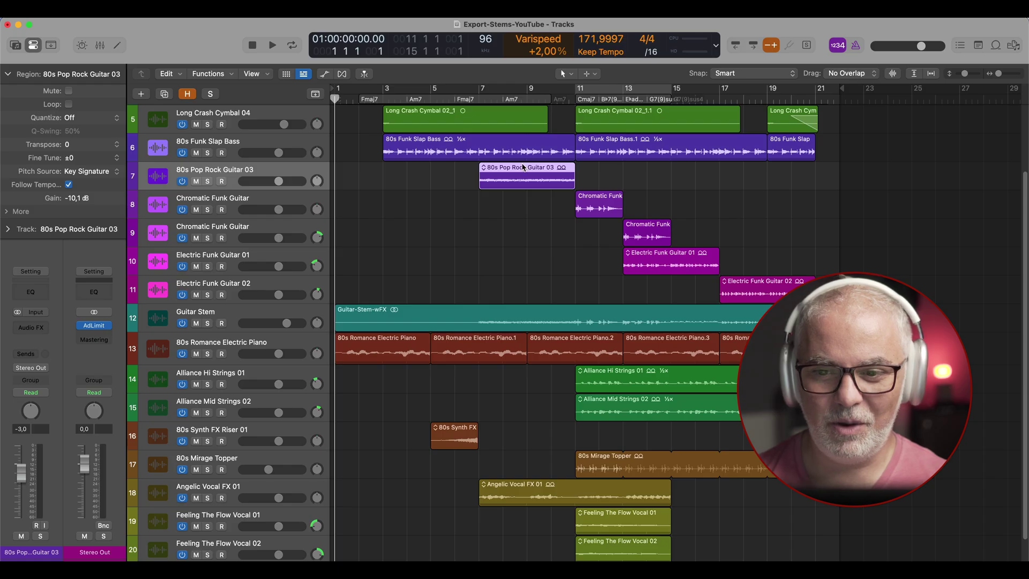
# Drag the left edge of track 8's Chromatic Funk Guitar region back to bar 1, leaving its context menu unused.
pyautogui.click(599, 200)
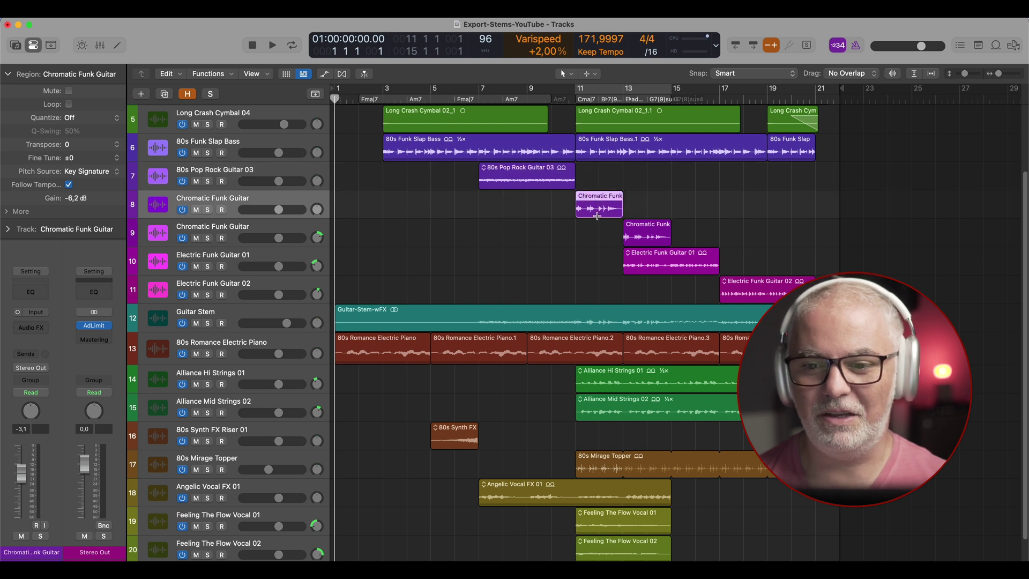
pyautogui.click(601, 231)
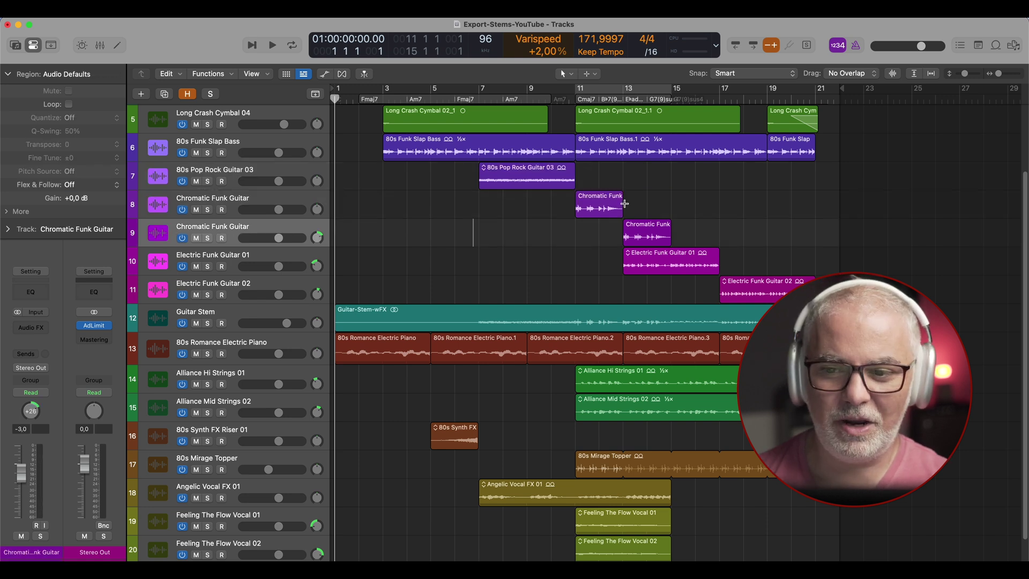
pyautogui.moveTo(625, 204); pyautogui.dragTo(332, 198)
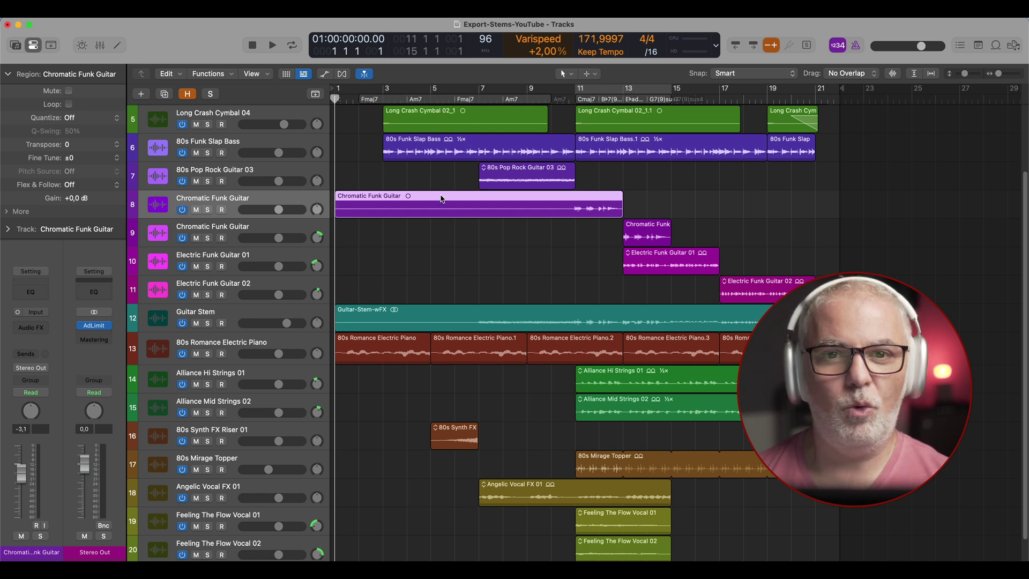
pyautogui.rightClick(442, 199)
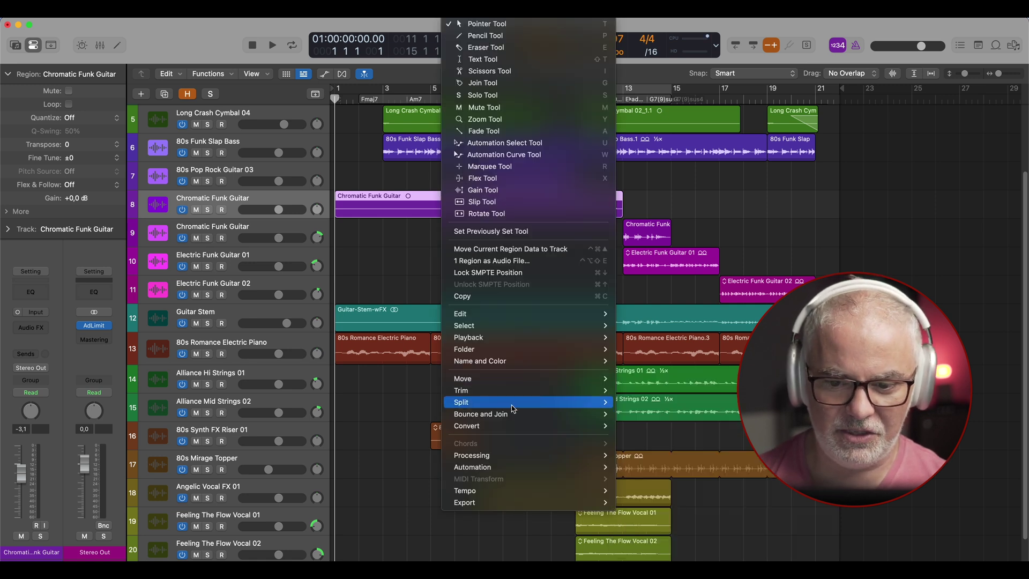
pyautogui.moveTo(495, 503)
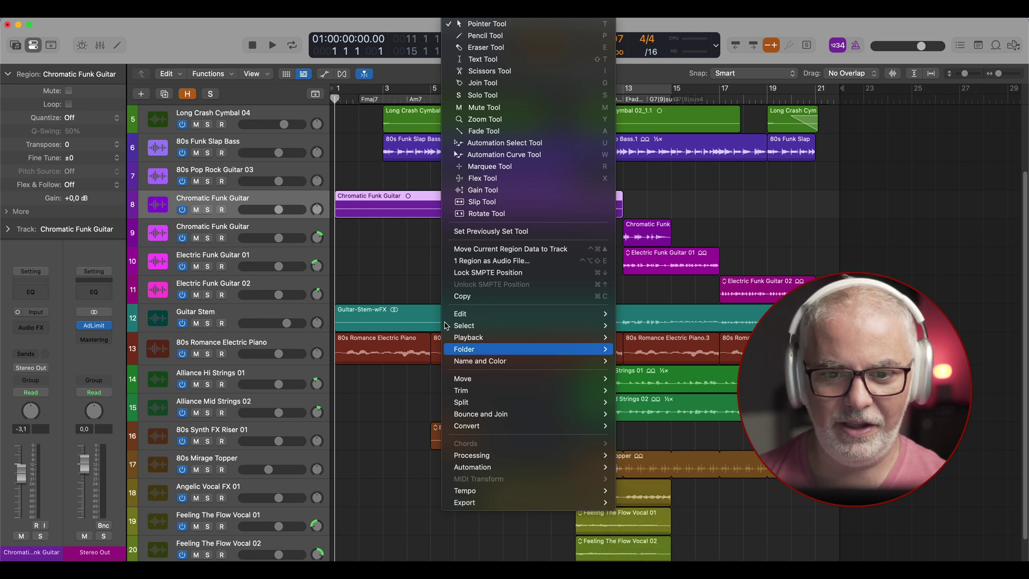
pyautogui.click(548, 234)
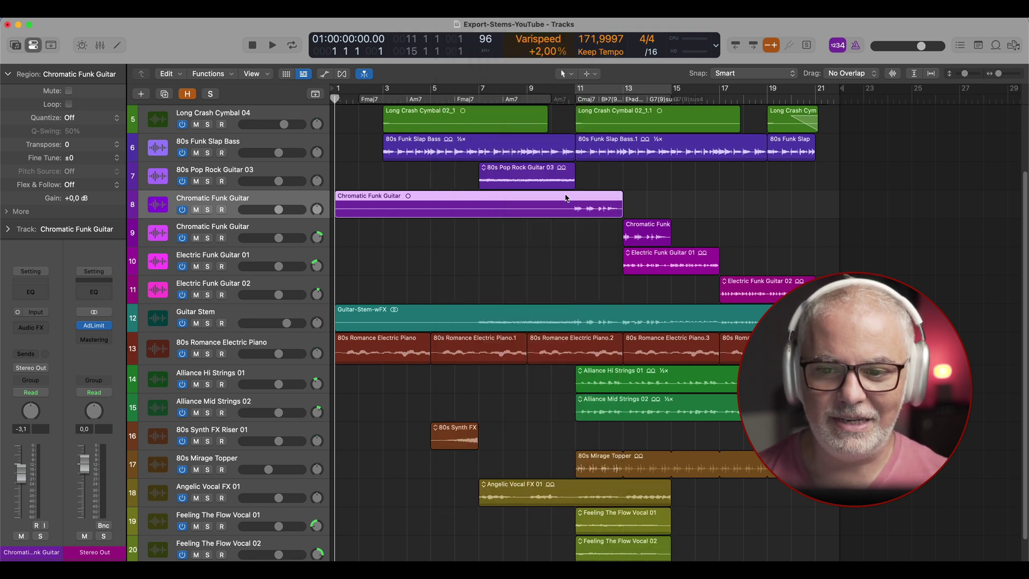